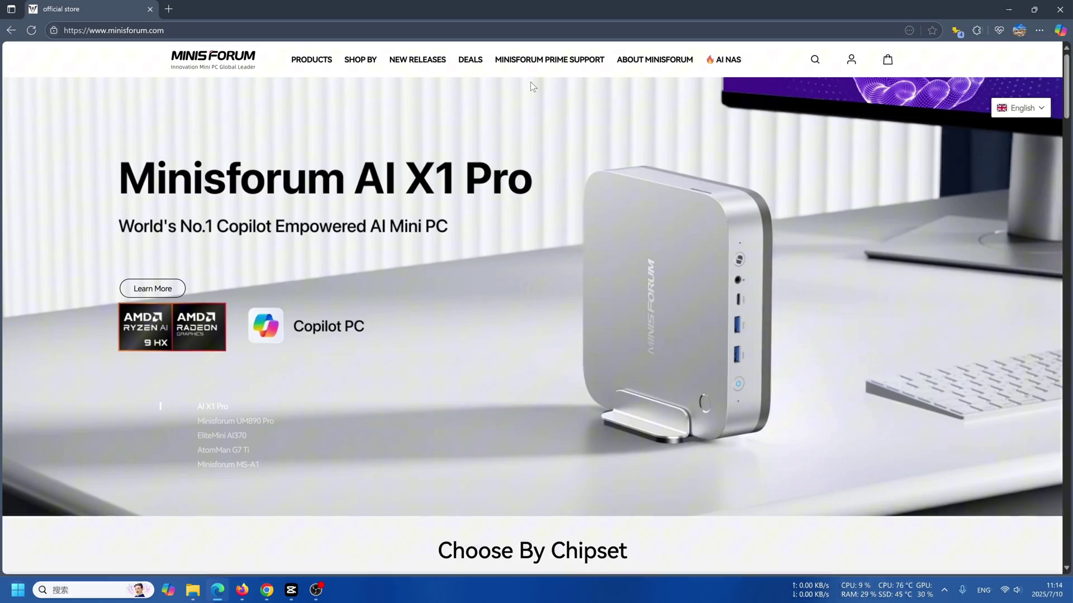
- Search Minisforum Prime Support's Product Help for 'n5 pro' and scroll down to the N5 Pro result
{"action": "left_click", "coordinate": [524, 61]}
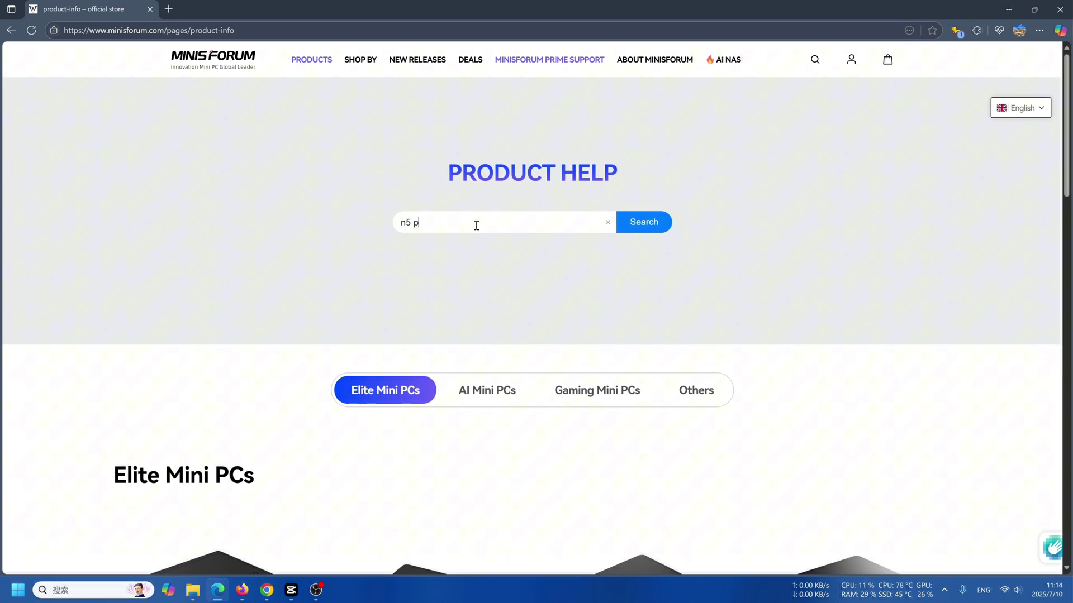
{"action": "left_click", "coordinate": [661, 231]}
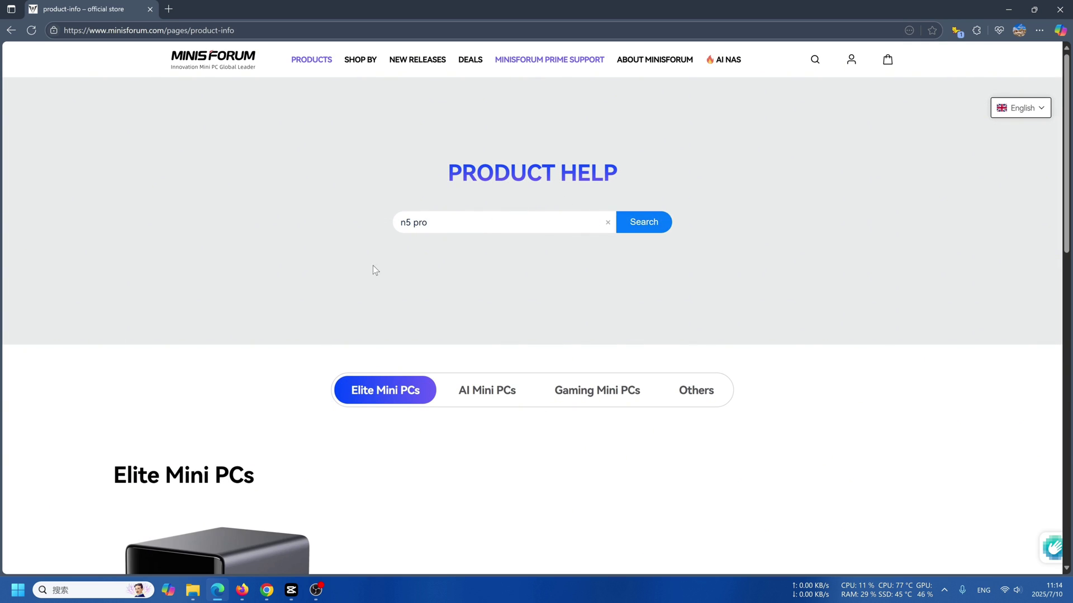
{"action": "scroll", "coordinate": [373, 265], "scroll_direction": "down", "scroll_amount": 6}
{"action": "scroll", "coordinate": [413, 310], "scroll_direction": "down", "scroll_amount": 2}
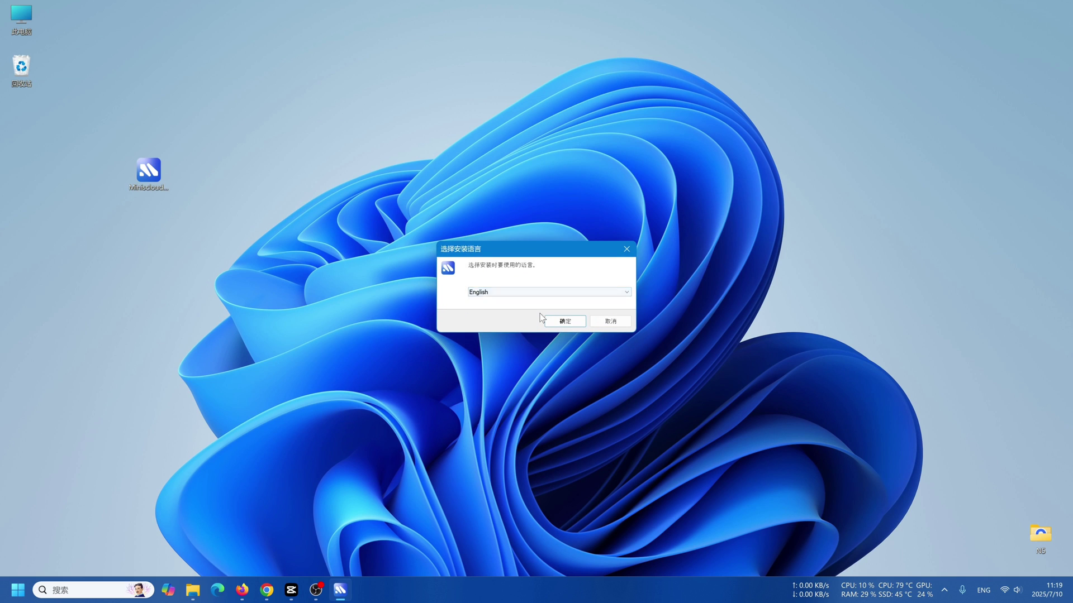
- Install MinisCloud v2.1.11 into C:\Program Files (x86)\MinisCloud with the default setup options
{"action": "left_click", "coordinate": [549, 320]}
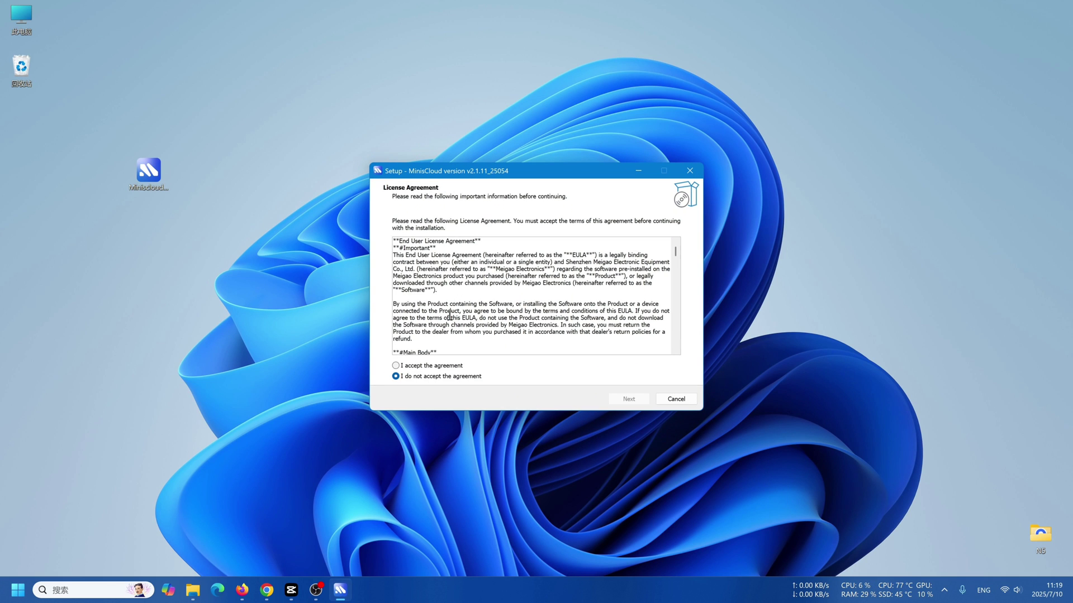
{"action": "left_click", "coordinate": [630, 400]}
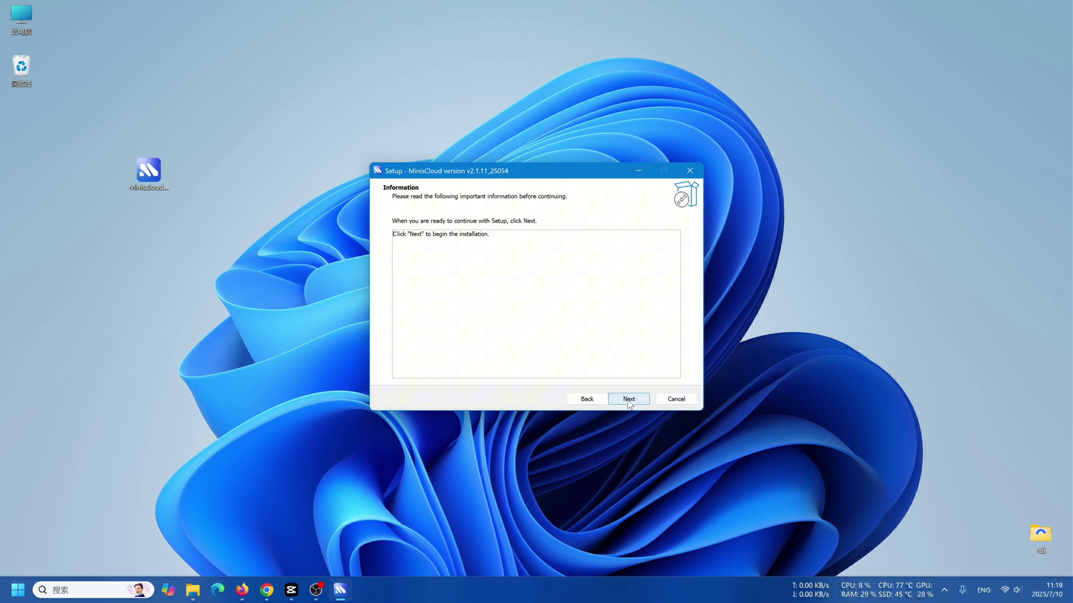
{"action": "left_click", "coordinate": [629, 400]}
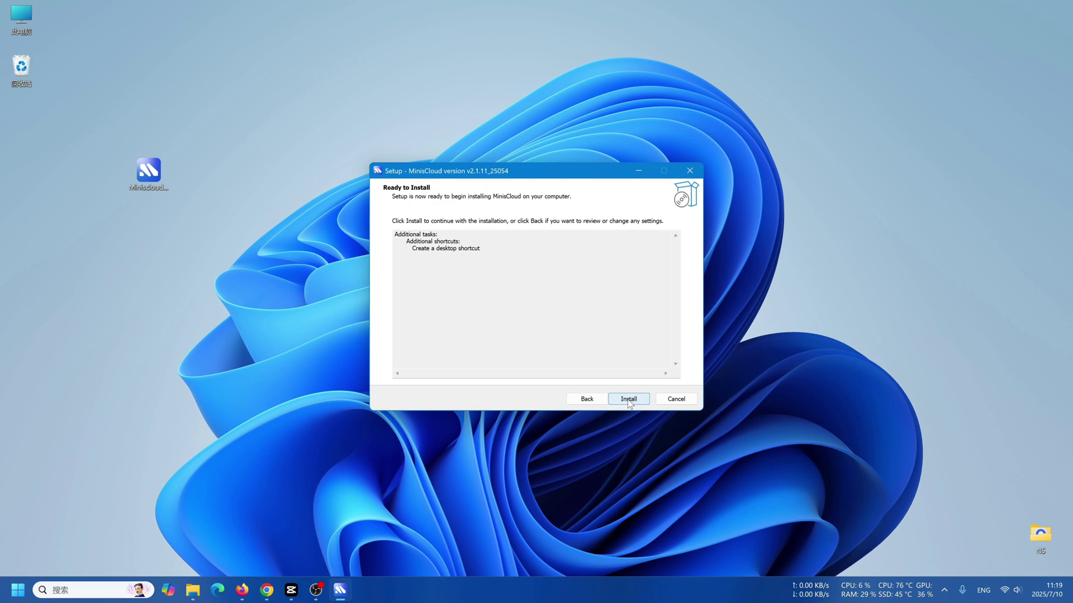
{"action": "left_click", "coordinate": [629, 400]}
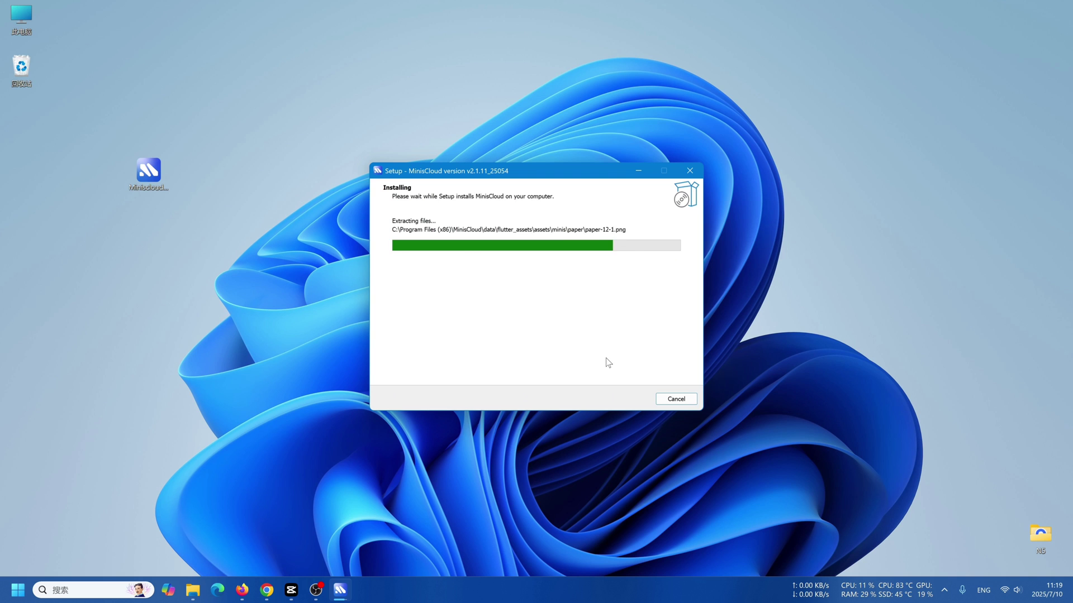
- Launch MinisCloud and bind the N5-Pro-DCE2 NAS by entering its IP address
{"action": "left_click", "coordinate": [628, 398]}
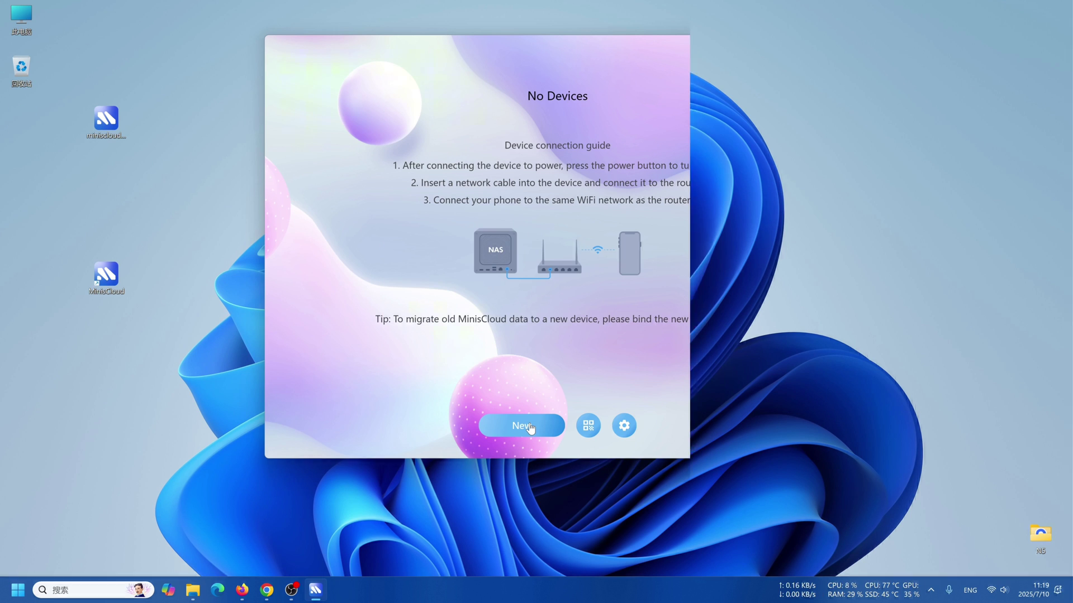
{"action": "left_click", "coordinate": [528, 426]}
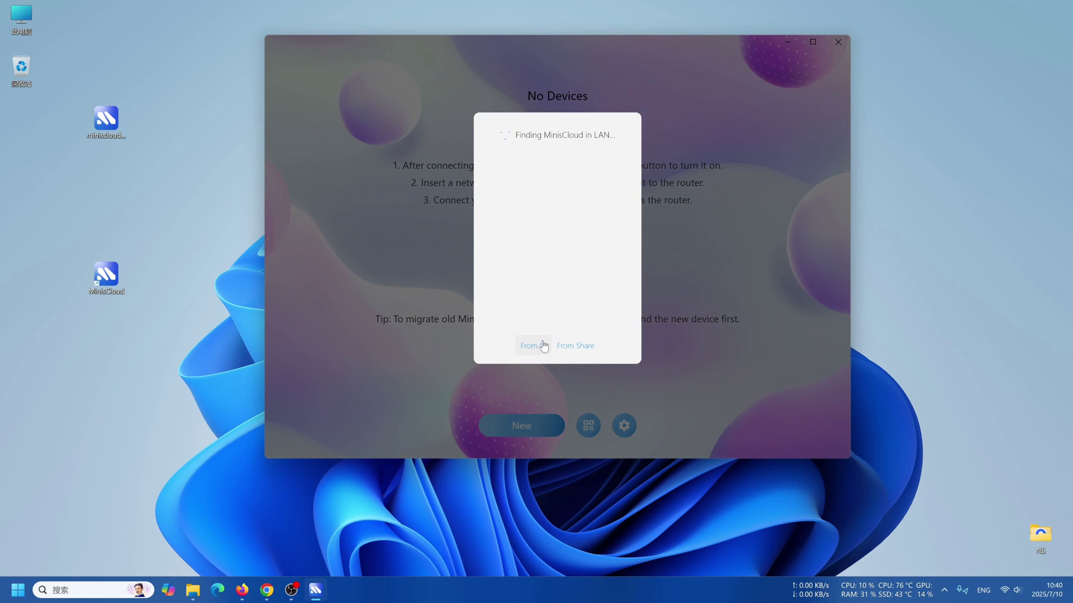
{"action": "left_click", "coordinate": [530, 346]}
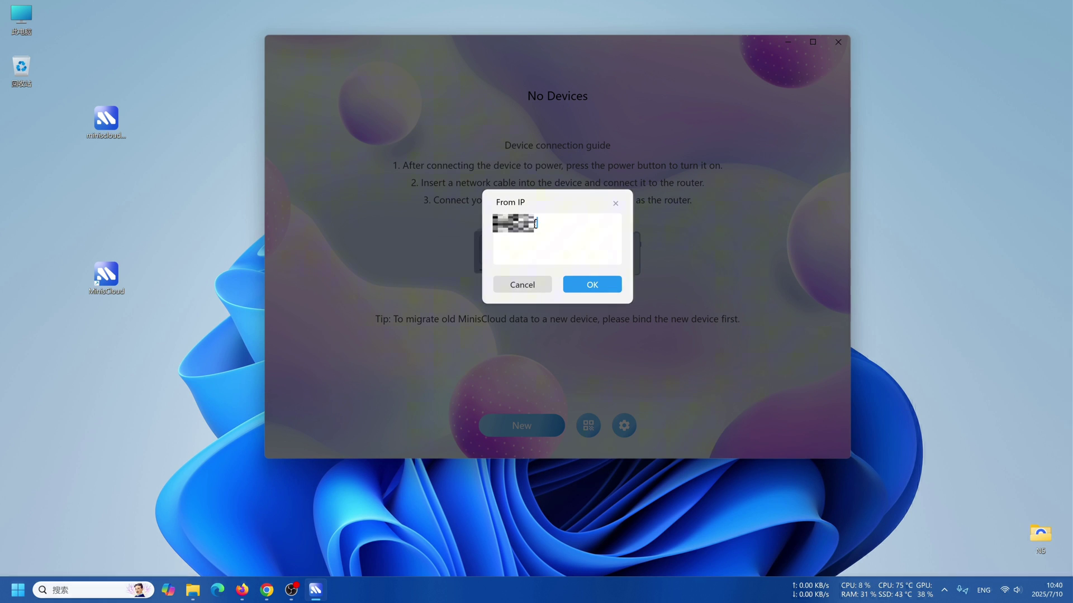
{"action": "left_click", "coordinate": [612, 296]}
{"action": "left_click", "coordinate": [558, 309]}
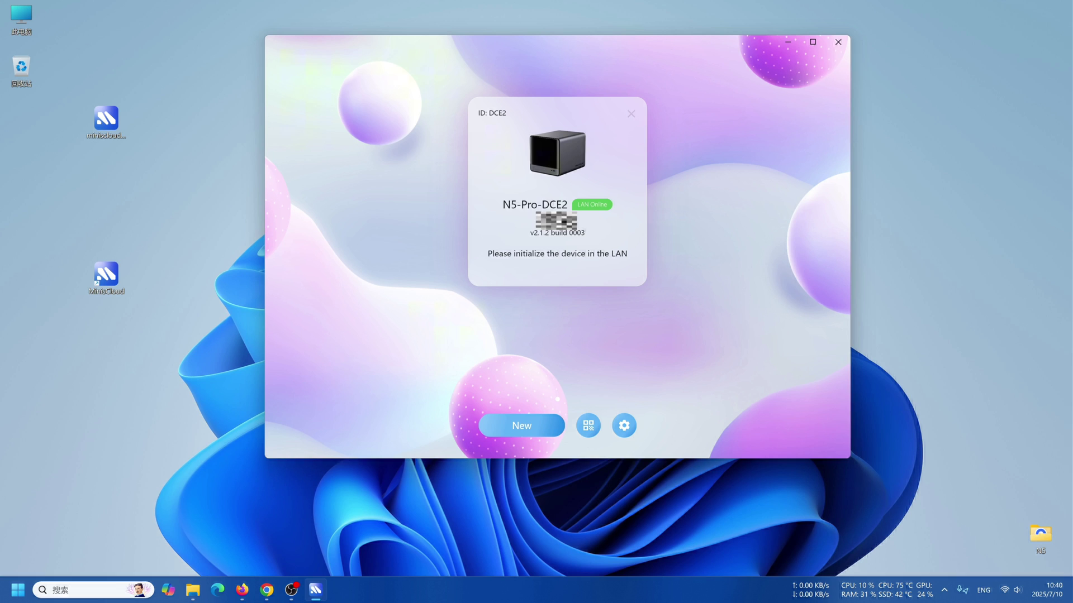
- Download and install the available update on the N5-Pro-DCE2 NAS
{"action": "left_click", "coordinate": [557, 206]}
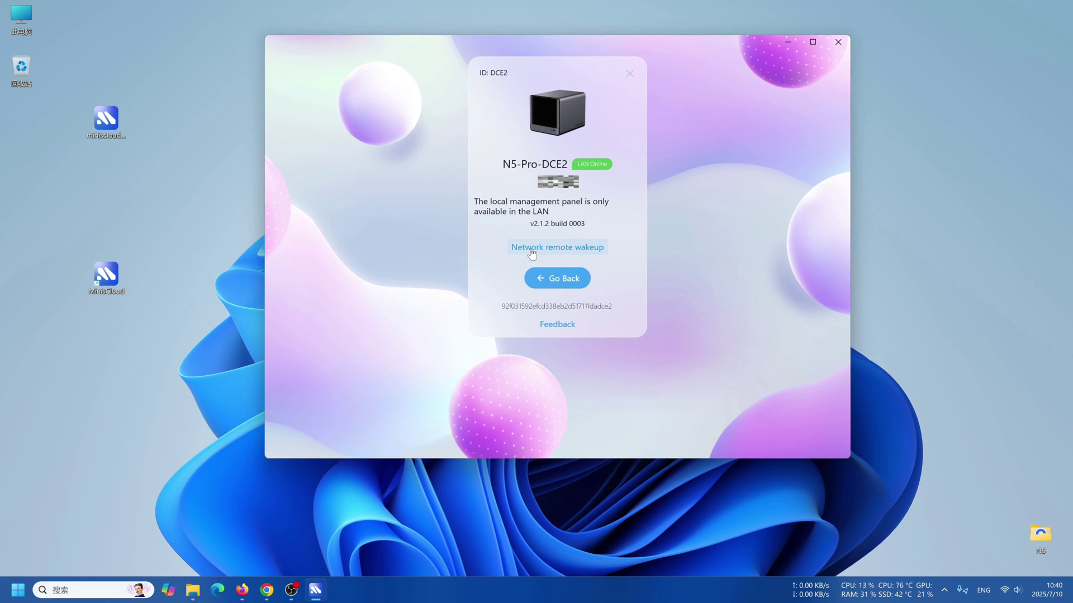
{"action": "left_click", "coordinate": [565, 233]}
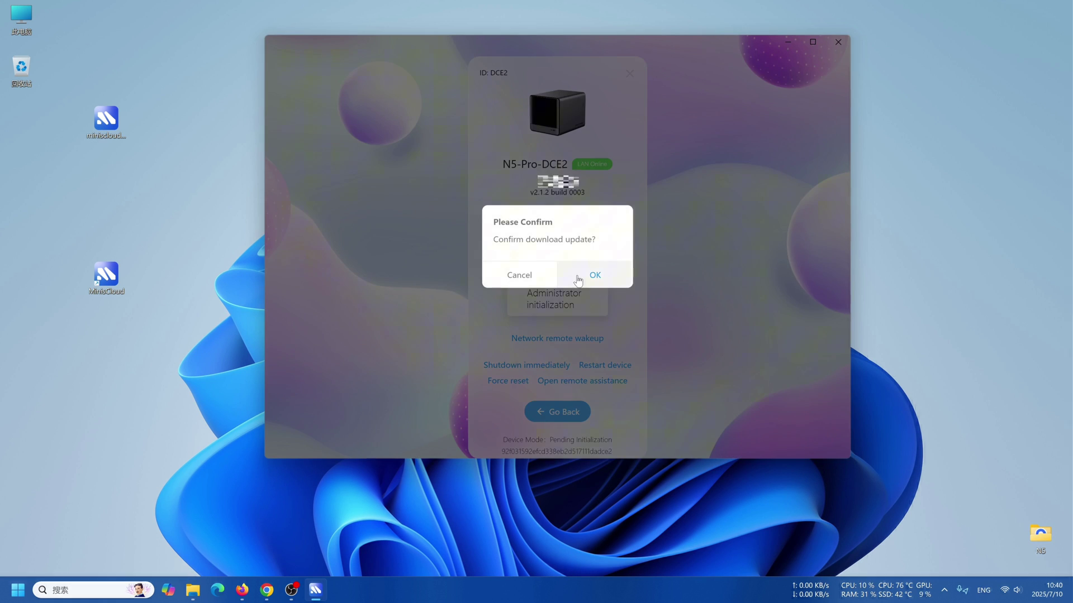
{"action": "left_click", "coordinate": [592, 276]}
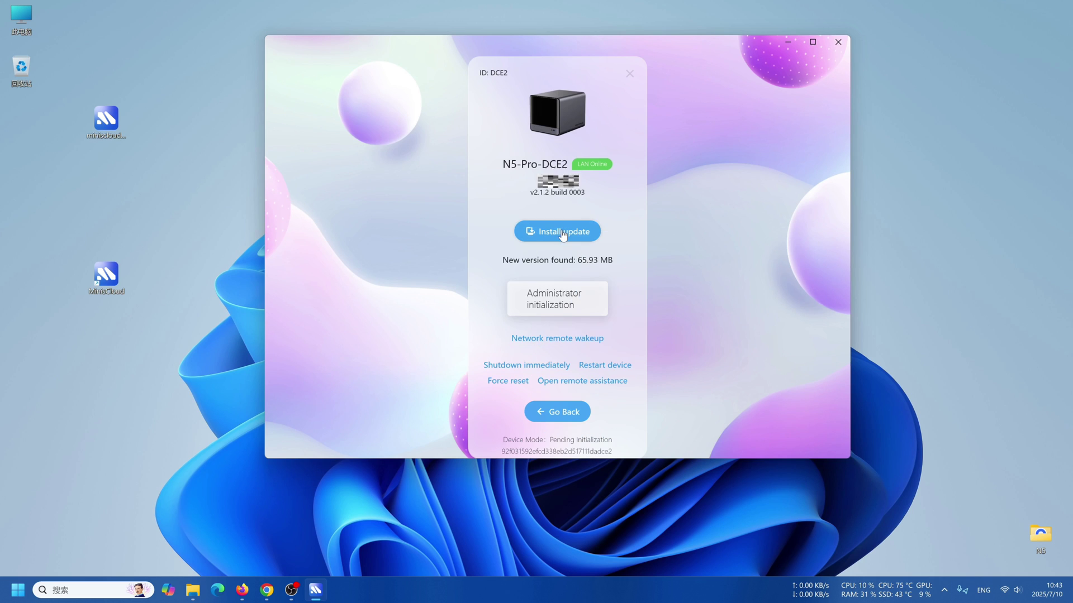
{"action": "left_click", "coordinate": [561, 230]}
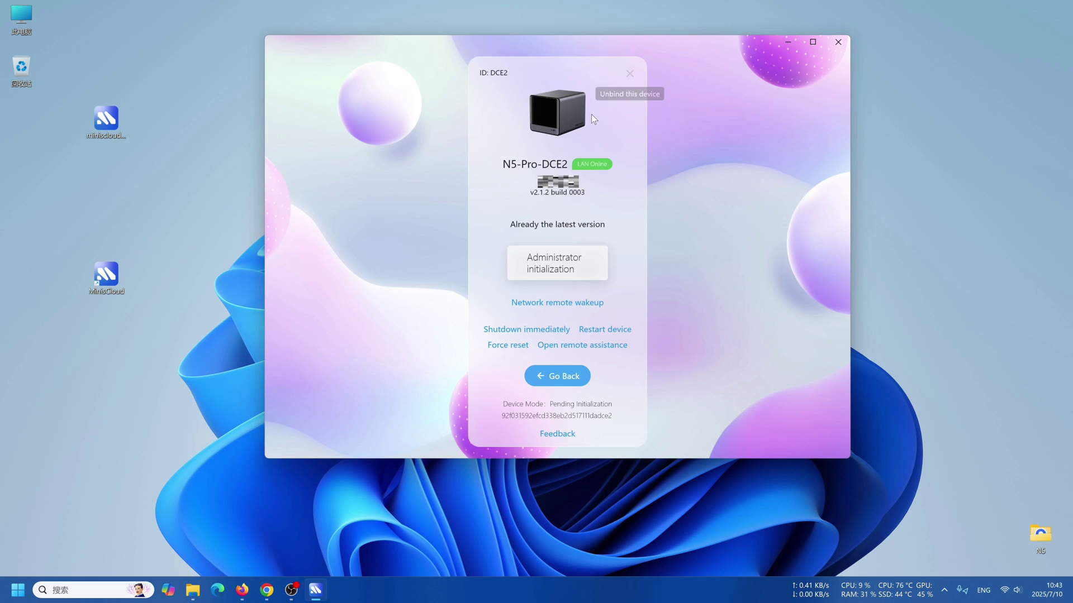
- Register the administrator account, then log in to the NAS with its username and password
{"action": "left_click", "coordinate": [565, 264]}
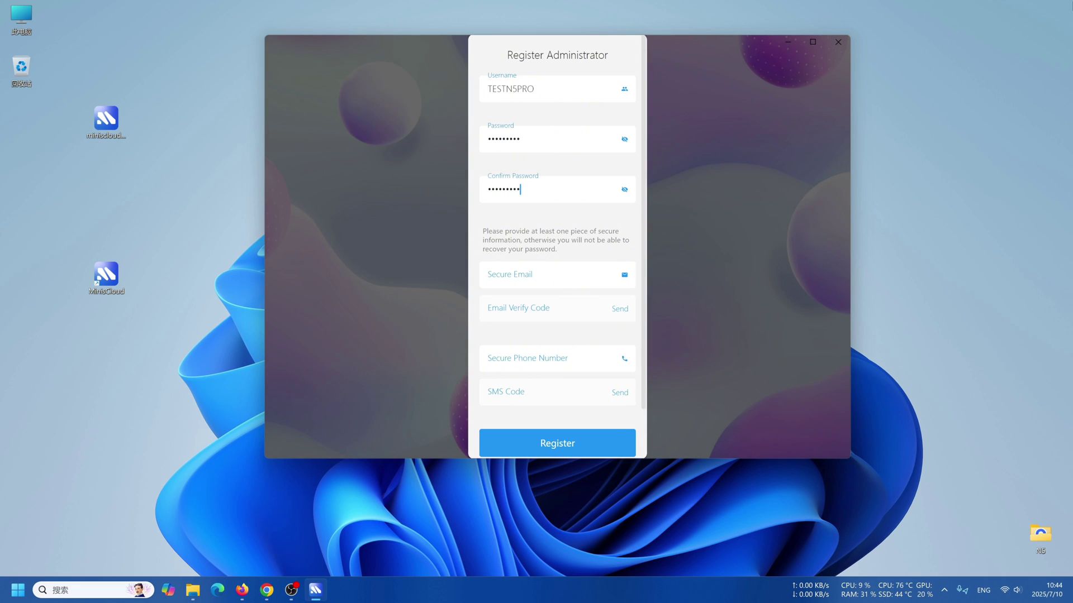
{"action": "left_click", "coordinate": [554, 445]}
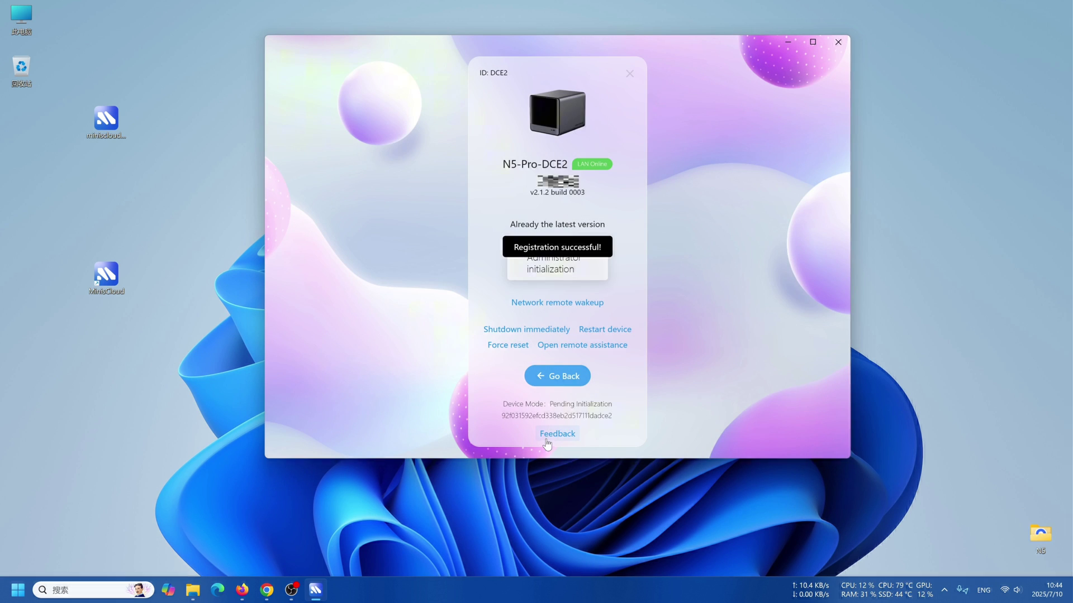
{"action": "left_click", "coordinate": [567, 378]}
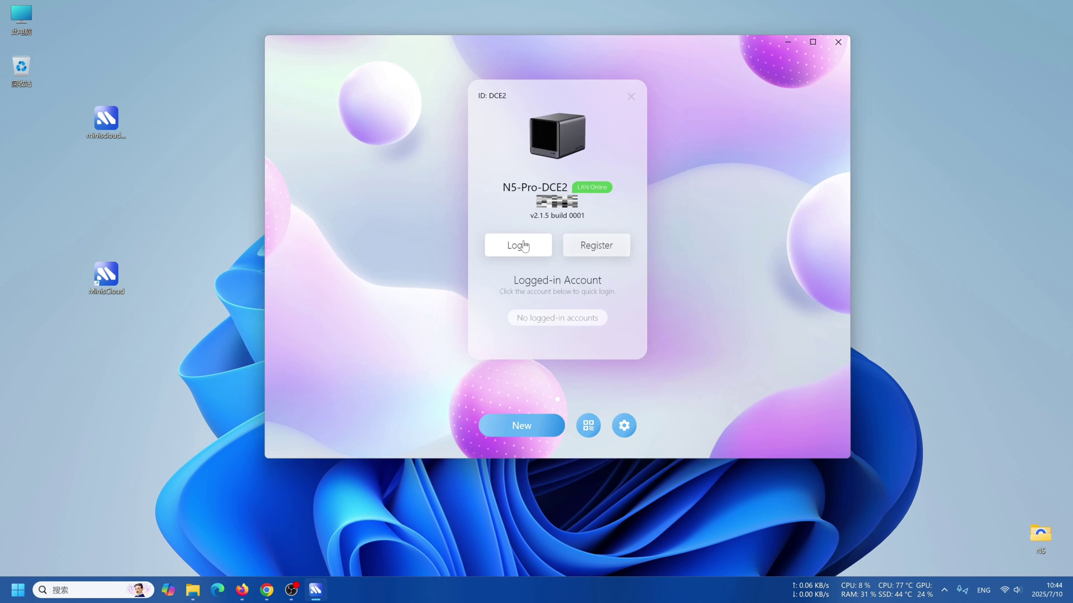
{"action": "left_click", "coordinate": [520, 246]}
{"action": "type", "text": "TESTB"}
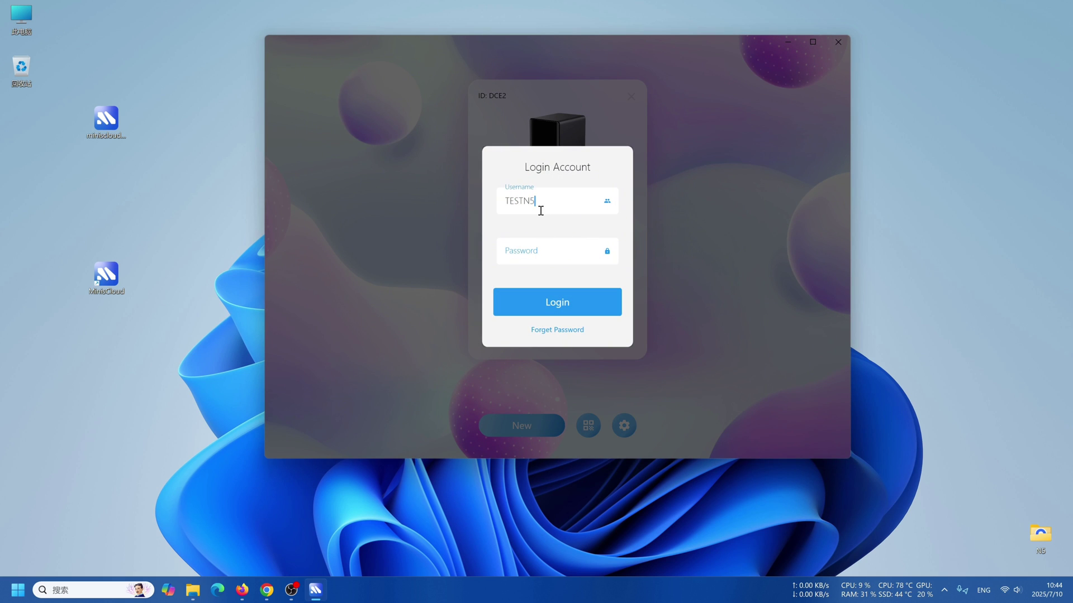
{"action": "type", "text": "5PRO"}
{"action": "key", "text": "Tab"}
{"action": "type", "text": "••••••"}
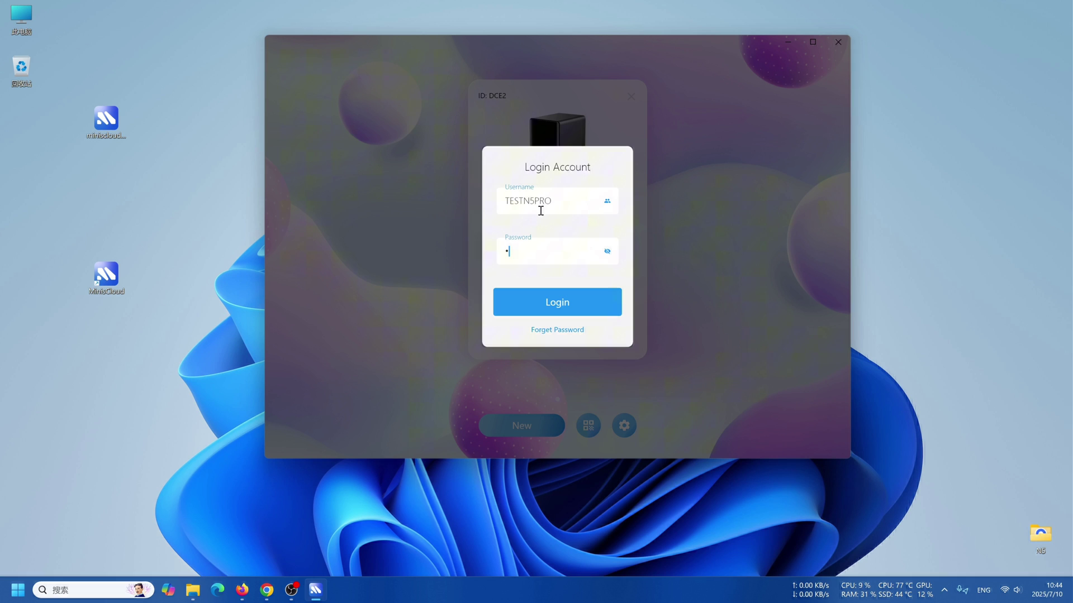
{"action": "left_click", "coordinate": [555, 300]}
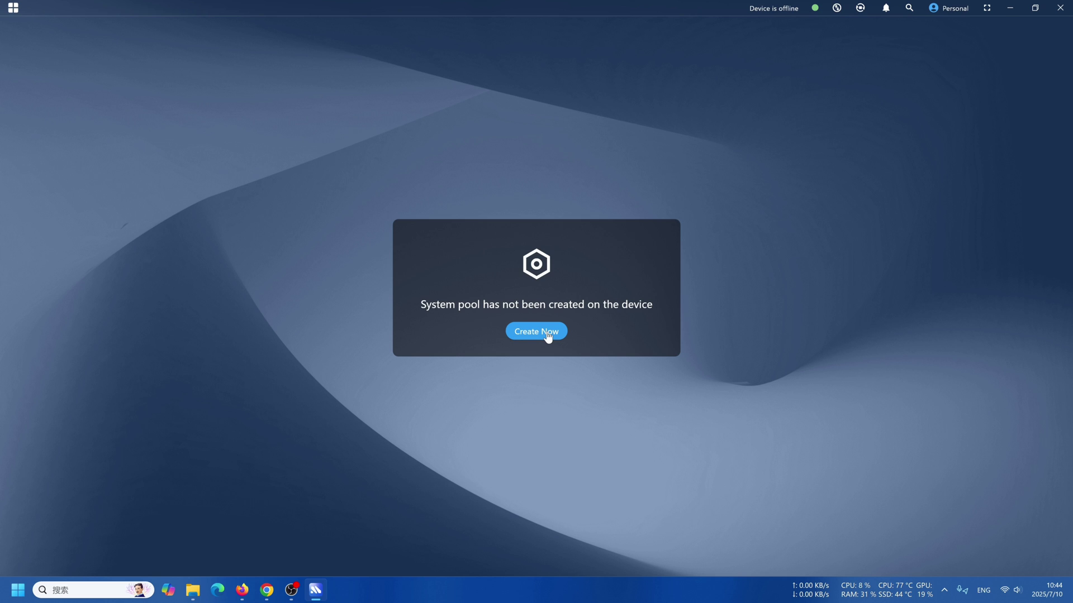
- Set up the system pool in Simple Mode, adding both NVMe disks
{"action": "left_click", "coordinate": [547, 332]}
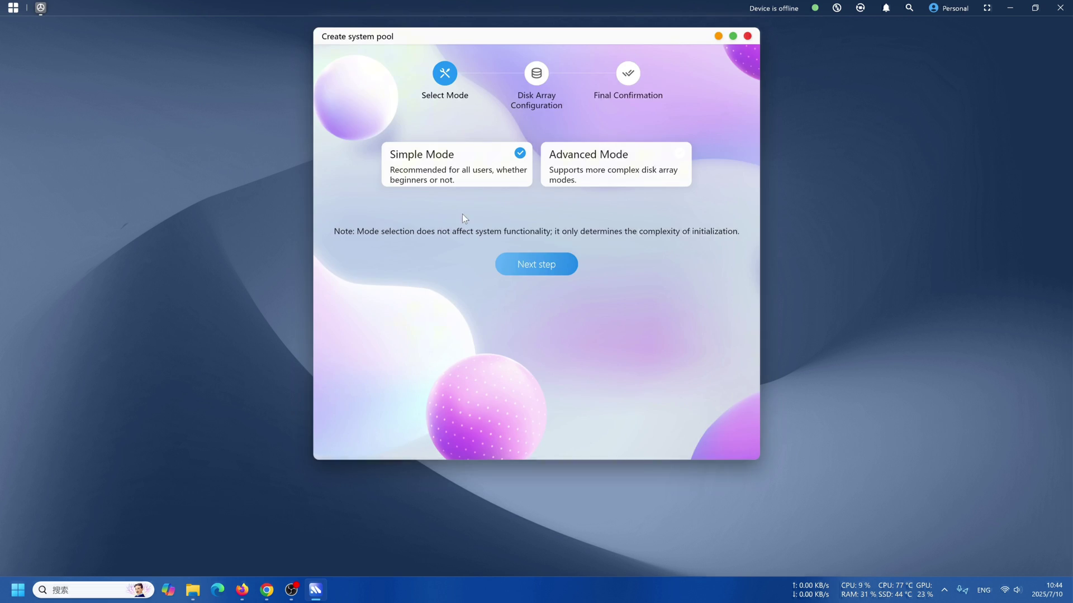
{"action": "left_click", "coordinate": [536, 273]}
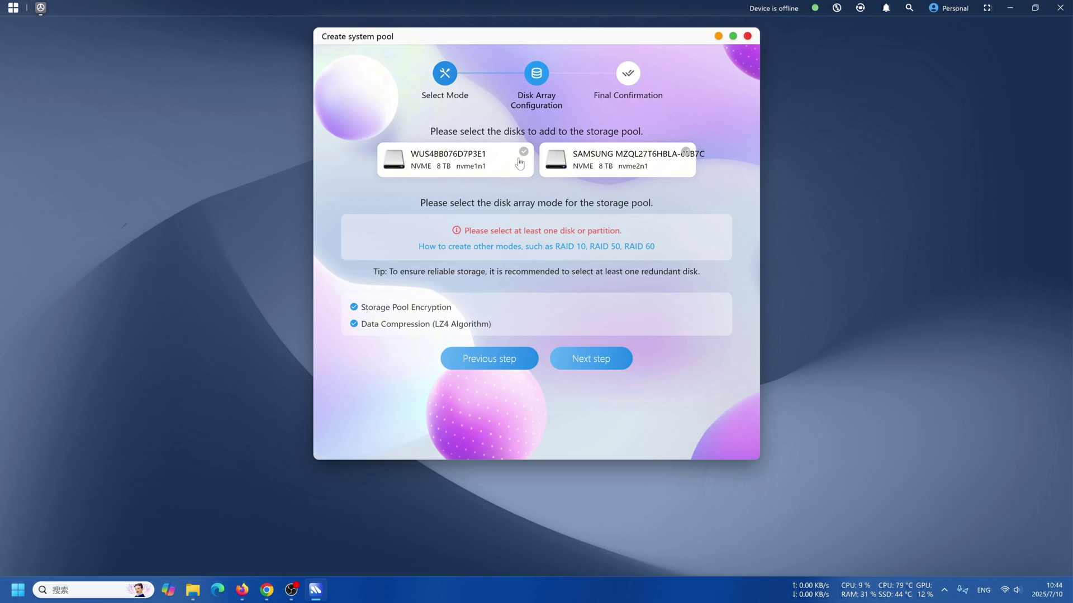
{"action": "left_click", "coordinate": [650, 170]}
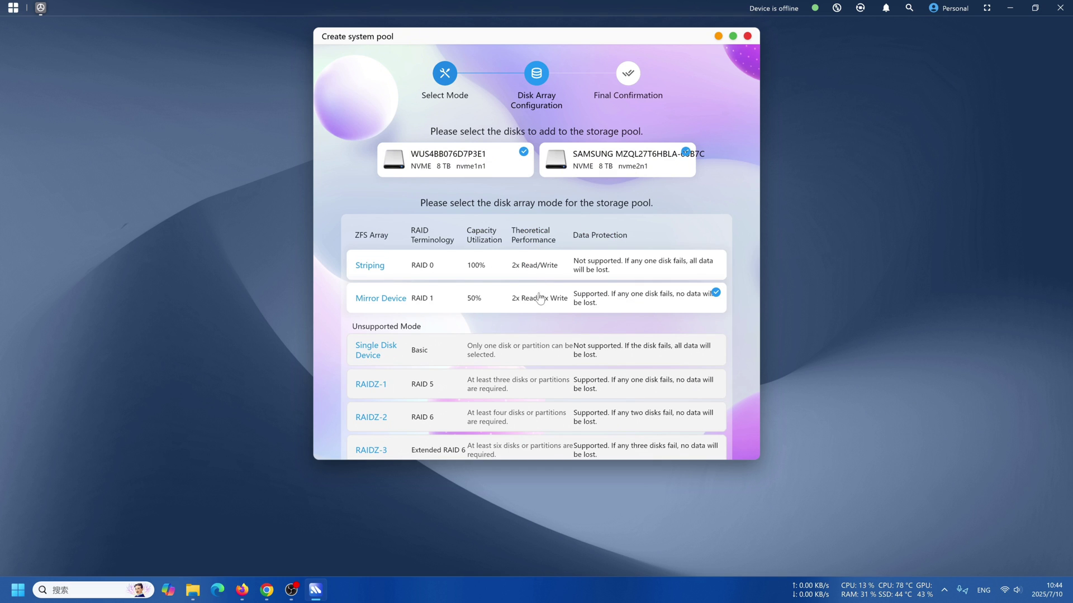
{"action": "scroll", "coordinate": [540, 299], "scroll_direction": "down", "scroll_amount": 5}
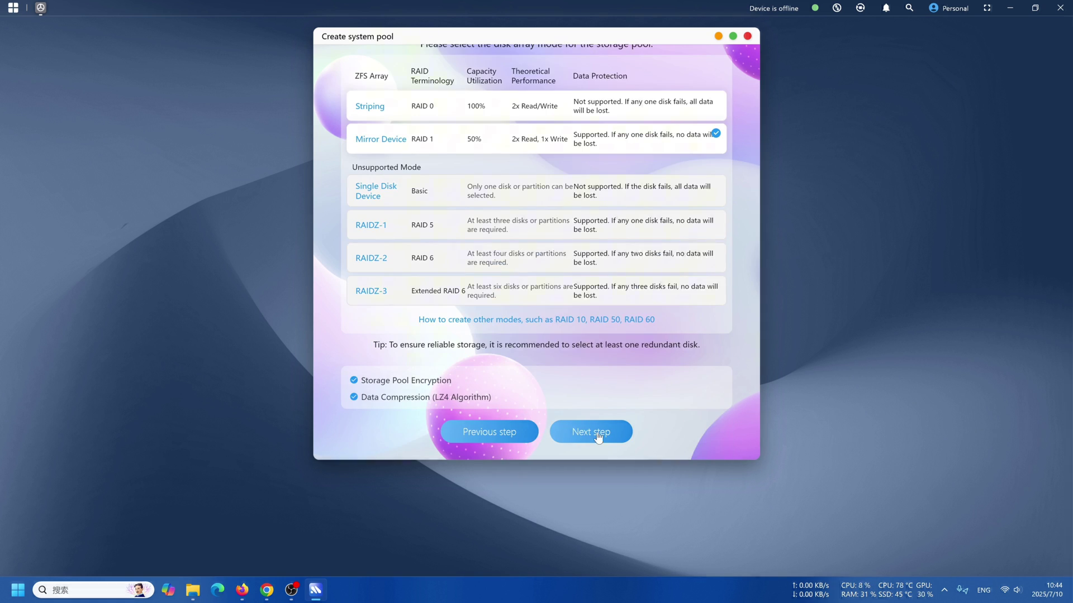
{"action": "left_click", "coordinate": [597, 435]}
- Confirm pool creation with the account password and acknowledge the success message
{"action": "left_click", "coordinate": [594, 423]}
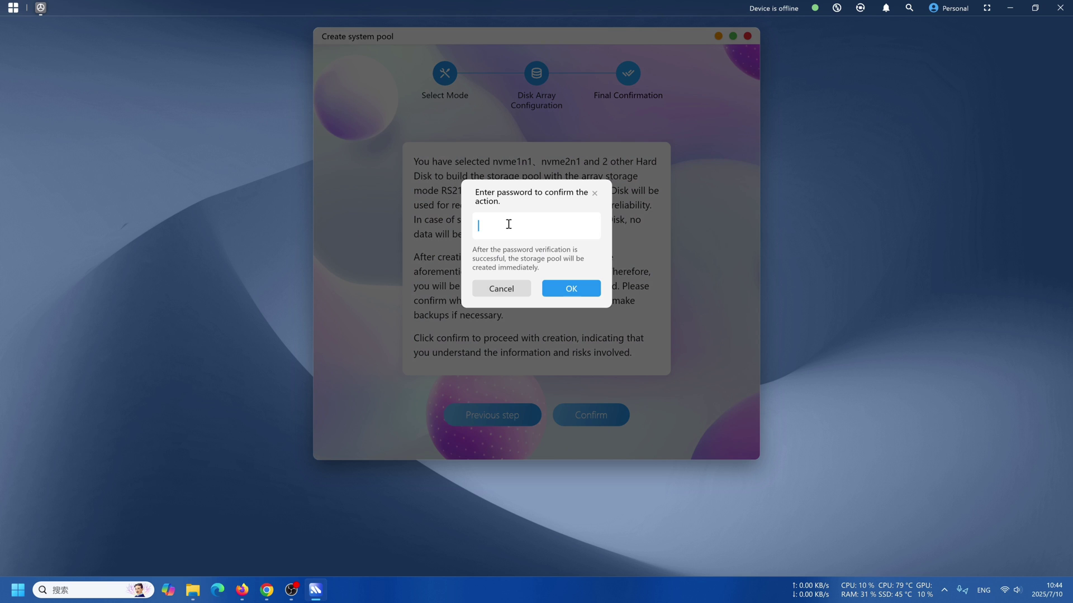
{"action": "type", "text": "•••••••••"}
{"action": "left_click", "coordinate": [595, 297]}
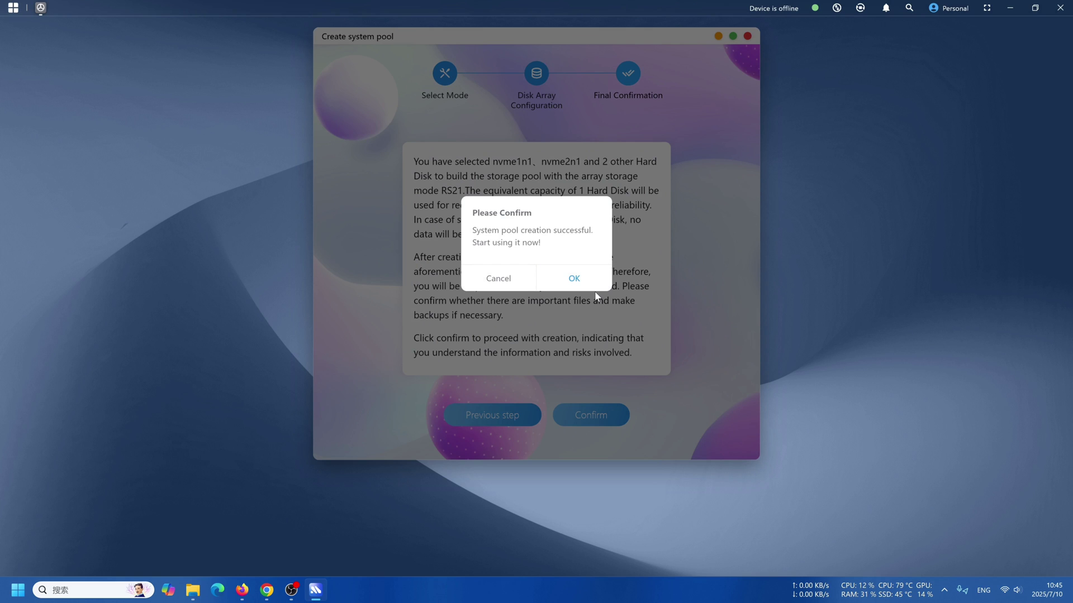
{"action": "left_click", "coordinate": [588, 275]}
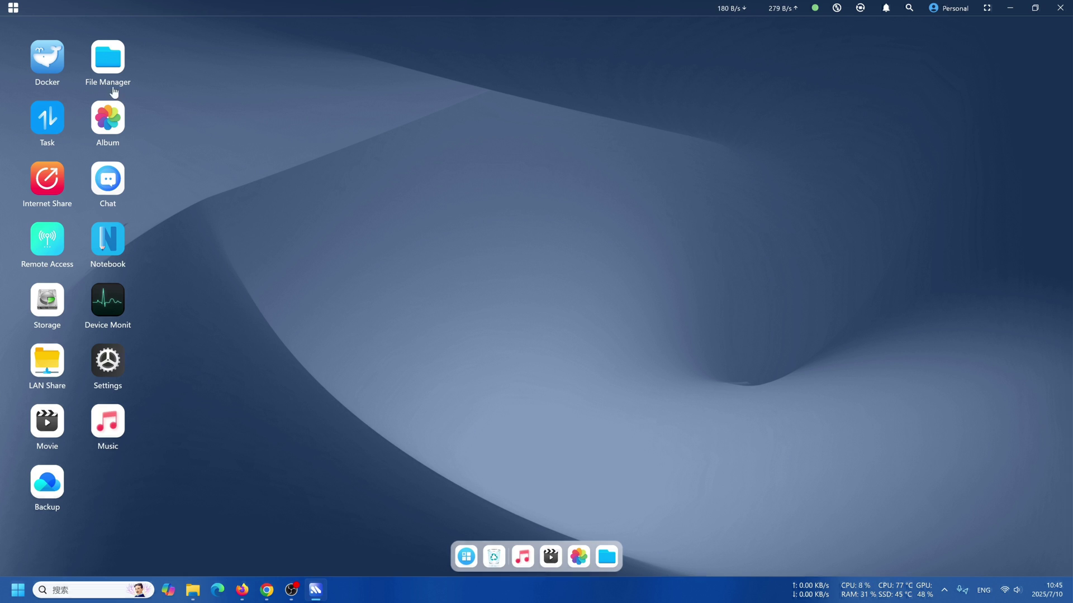
- Browse Docker's Running, Compose and Local Images sections and search images for 'openwrt'
{"action": "left_click", "coordinate": [48, 68]}
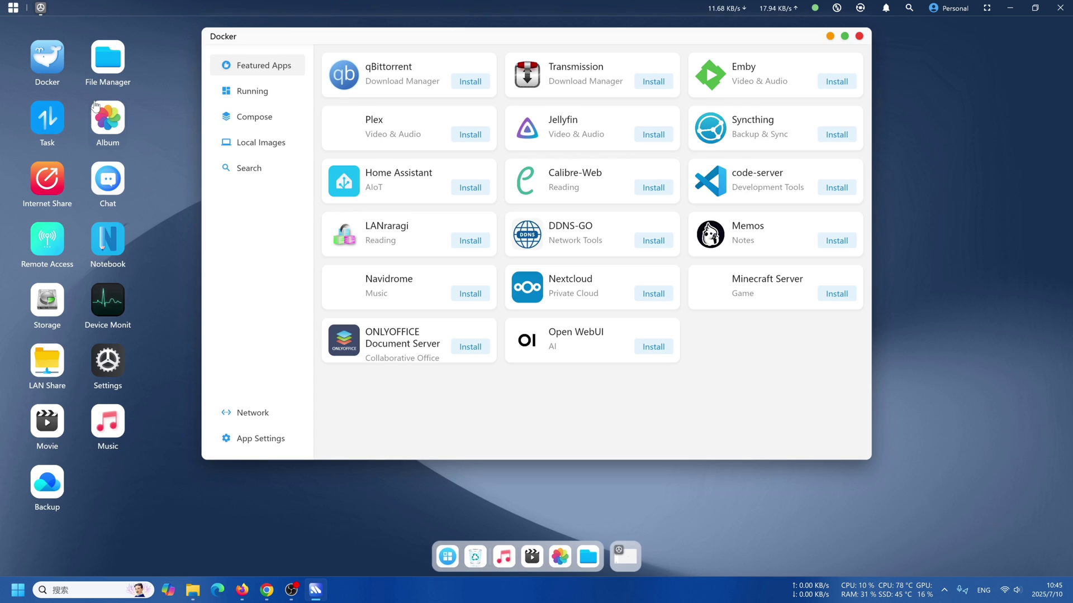
{"action": "left_click", "coordinate": [271, 95]}
{"action": "left_click", "coordinate": [279, 116]}
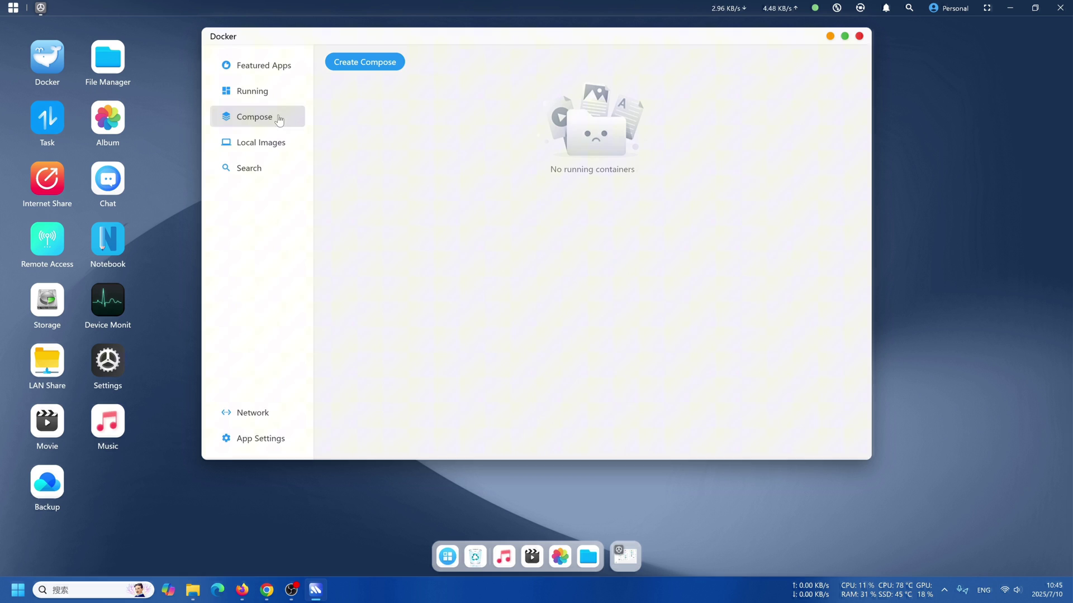
{"action": "left_click", "coordinate": [271, 145]}
{"action": "left_click", "coordinate": [265, 174]}
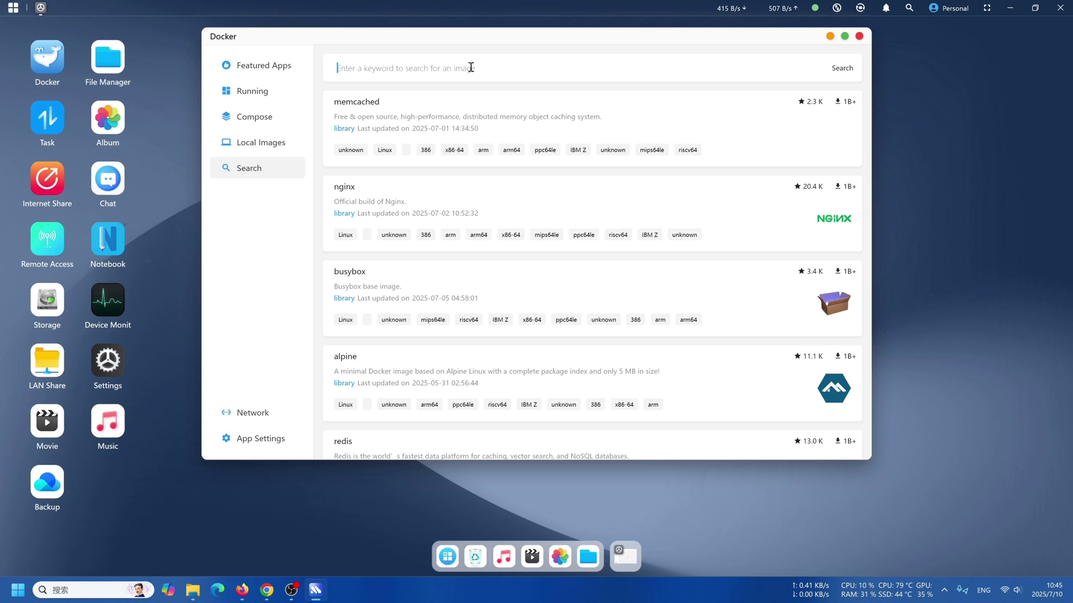
{"action": "type", "text": "openwrt"}
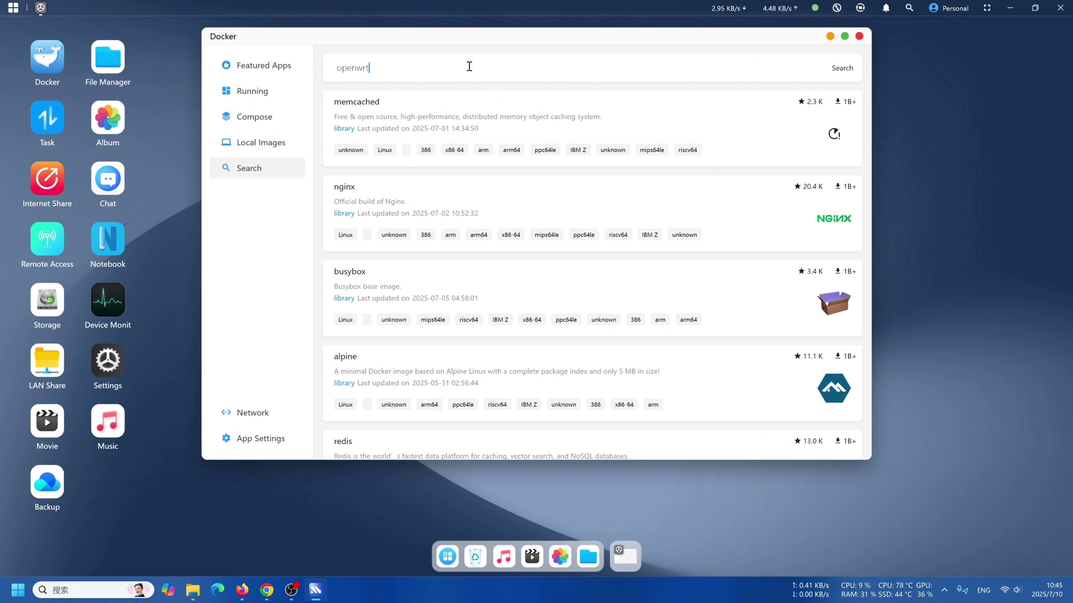
{"action": "key", "text": "Return"}
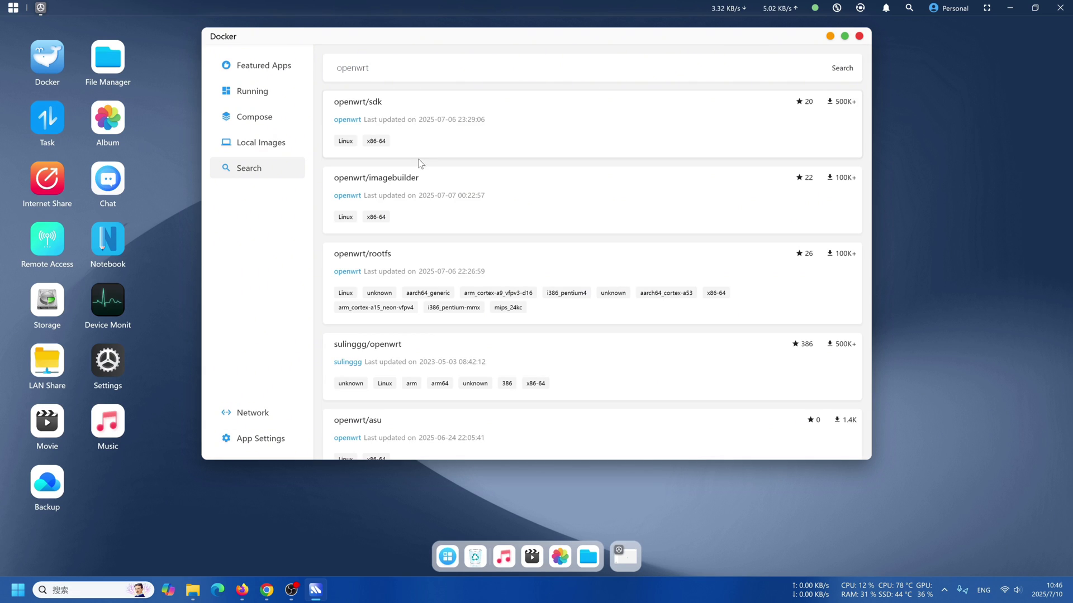
- Close Docker and open File Manager on the Desktop folder
{"action": "left_click", "coordinate": [859, 36]}
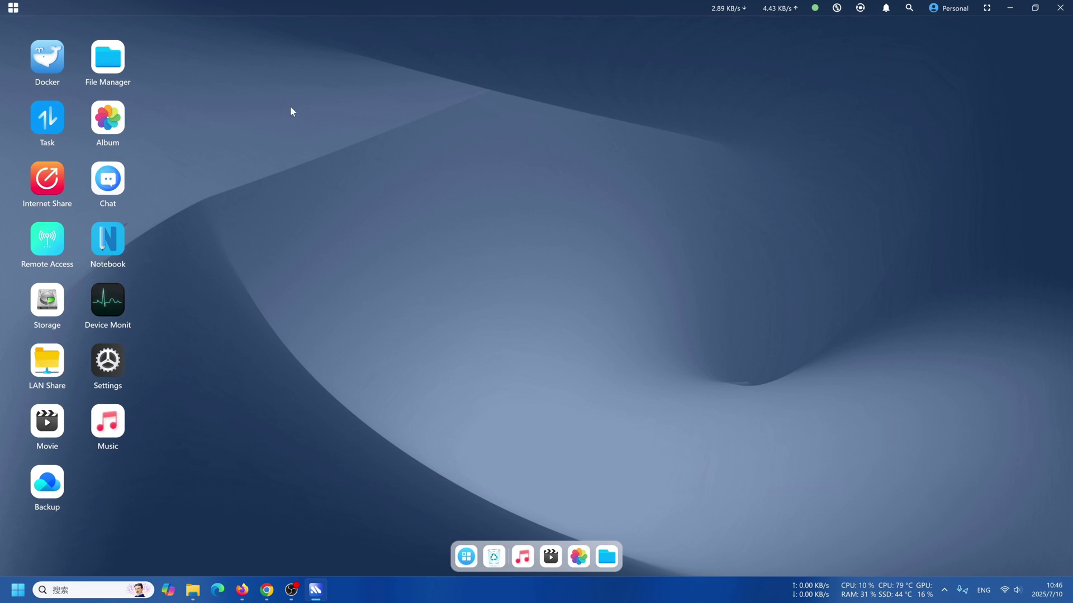
{"action": "left_click", "coordinate": [108, 63]}
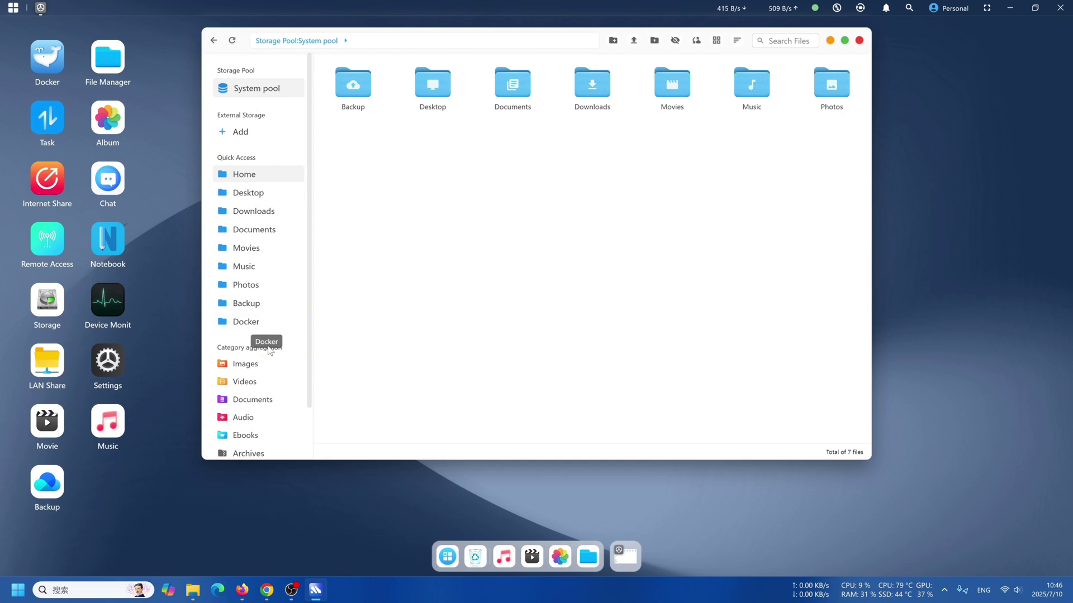
{"action": "left_click", "coordinate": [260, 194]}
- Open the Downloads folder and show all files grouped as Images
{"action": "left_click", "coordinate": [270, 219]}
{"action": "scroll", "coordinate": [268, 252], "scroll_direction": "down", "scroll_amount": 2}
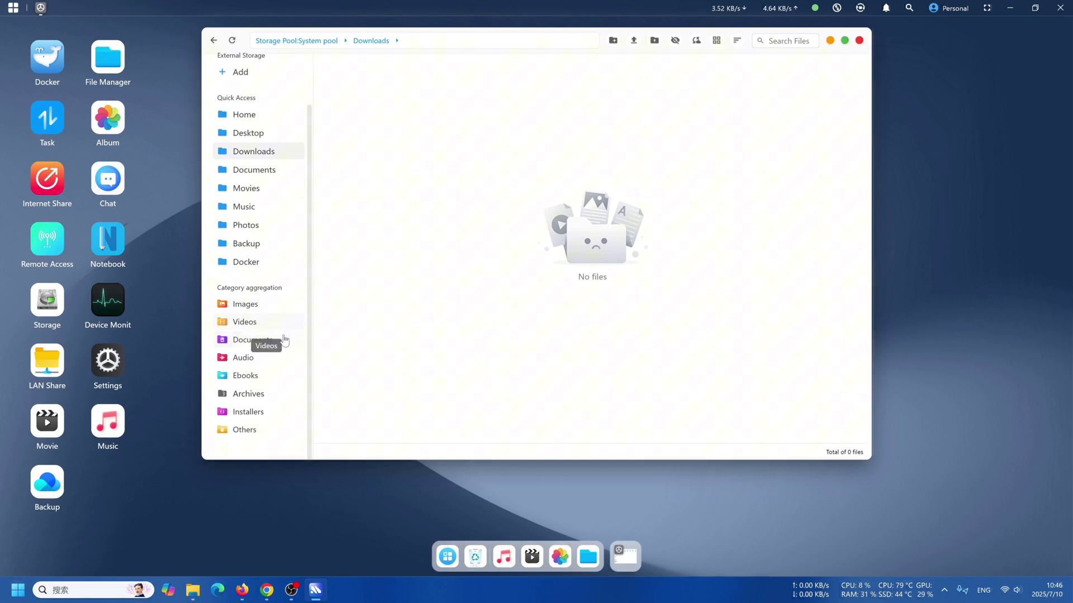
{"action": "left_click", "coordinate": [257, 306]}
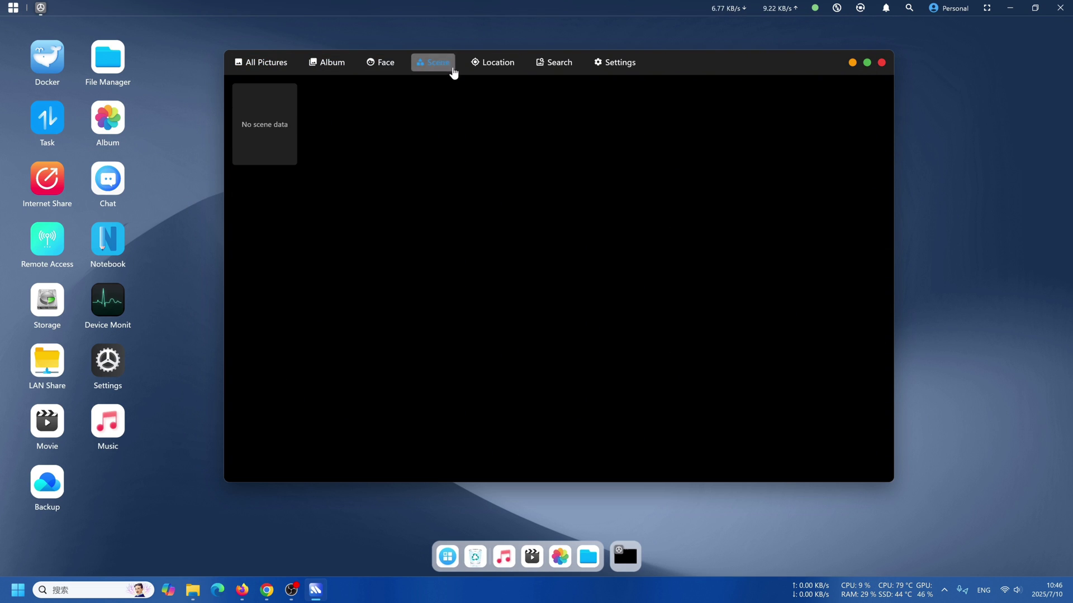
- Browse Album's Location and Search views, review both auto-monitored folder lists, then exit Album
{"action": "left_click", "coordinate": [493, 63]}
{"action": "left_click", "coordinate": [555, 63]}
{"action": "left_click", "coordinate": [673, 67]}
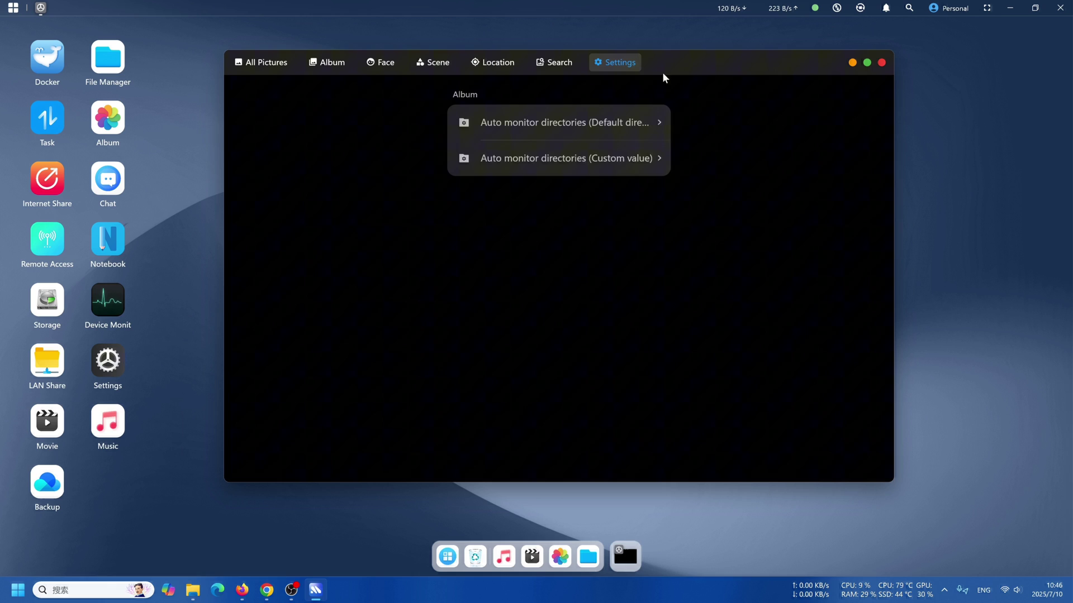
{"action": "left_click", "coordinate": [617, 120]}
{"action": "left_click", "coordinate": [769, 102]}
{"action": "left_click", "coordinate": [613, 159]}
{"action": "left_click", "coordinate": [770, 101]}
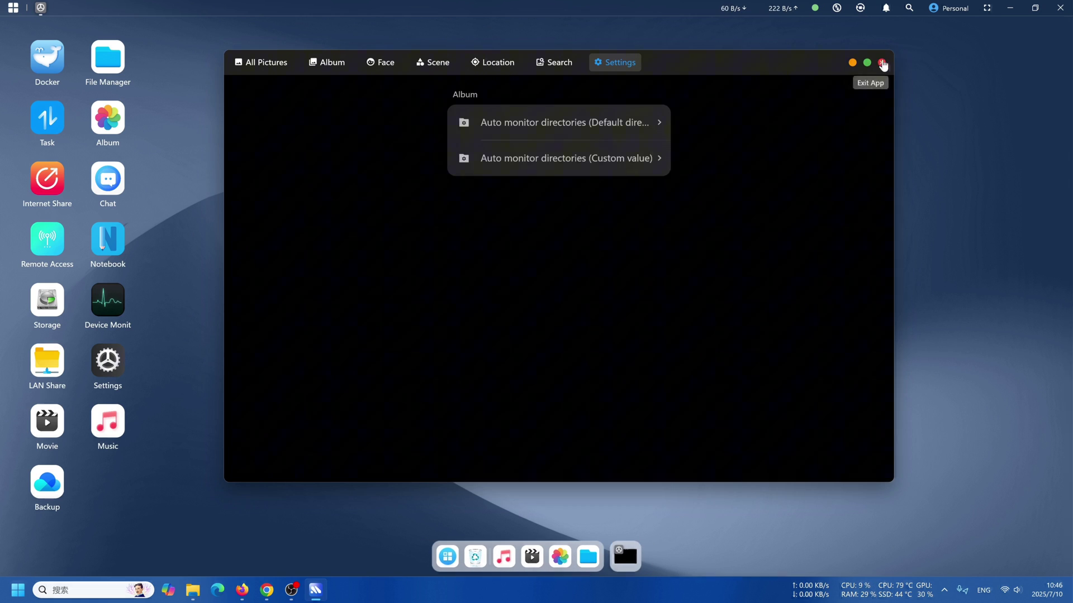
{"action": "left_click", "coordinate": [881, 62]}
- Review Task Center settings, keeping LAN encryption unchanged, and the Upload, Backup and Transcoding tasks
{"action": "left_click", "coordinate": [66, 129]}
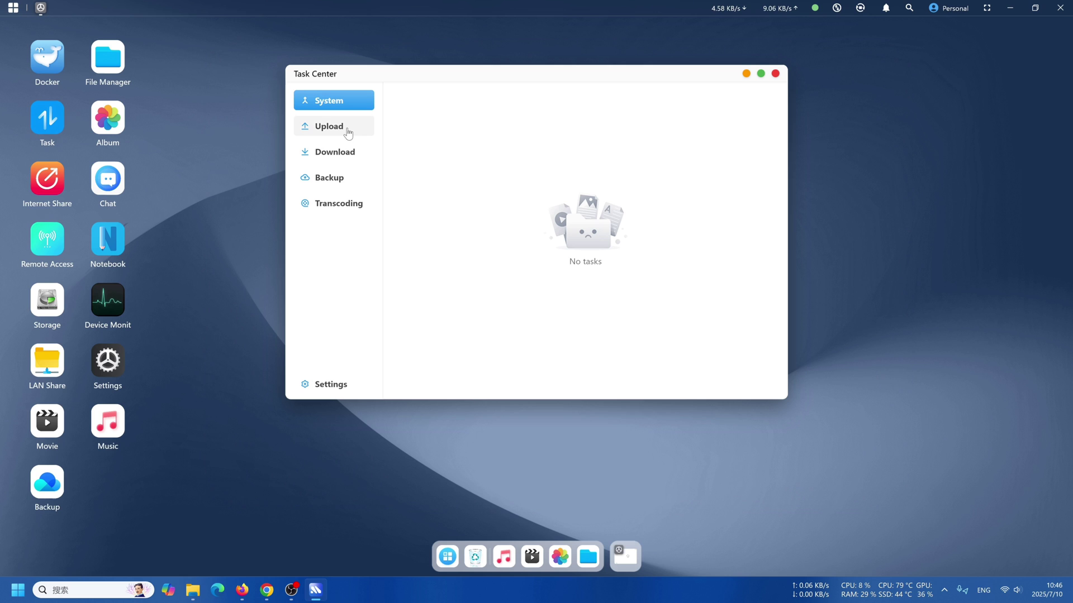
{"action": "left_click", "coordinate": [339, 384]}
{"action": "left_click", "coordinate": [695, 138]}
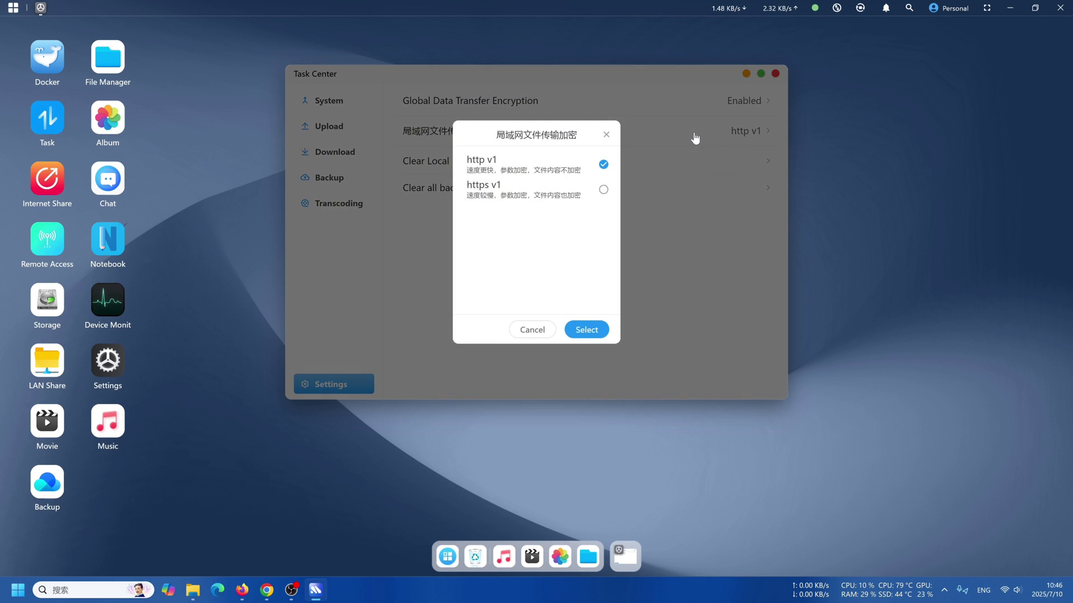
{"action": "left_click", "coordinate": [531, 330]}
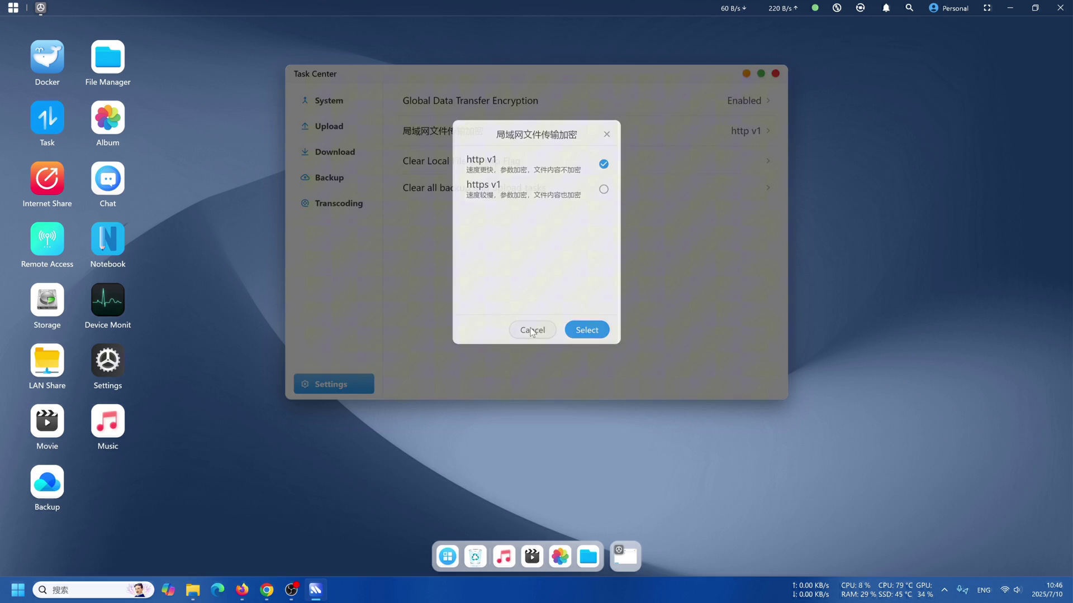
{"action": "left_click", "coordinate": [330, 127]}
{"action": "left_click", "coordinate": [341, 178]}
{"action": "left_click", "coordinate": [342, 205]}
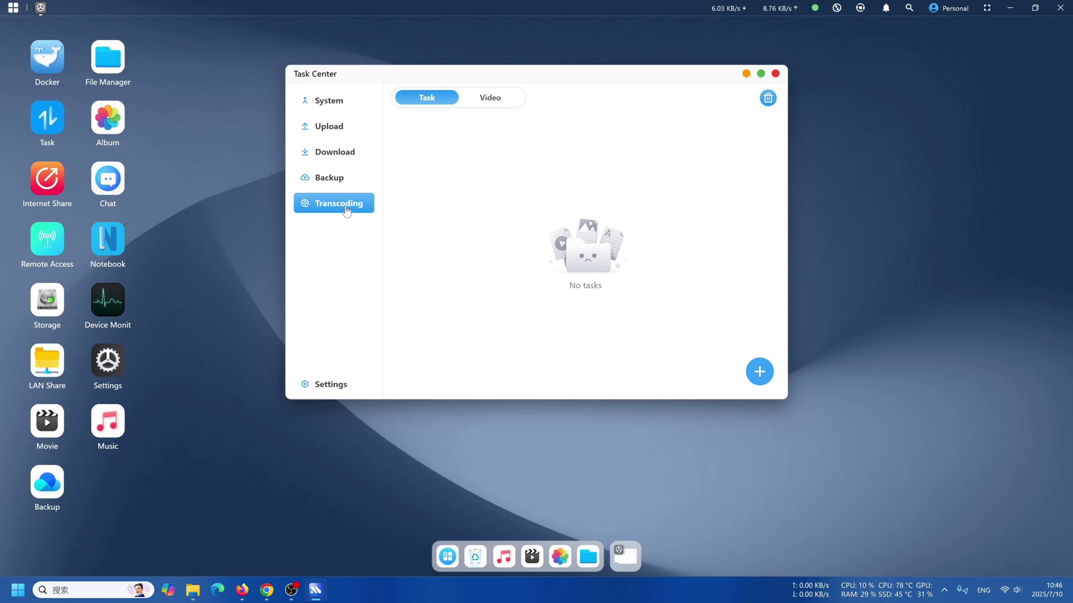
{"action": "left_click", "coordinate": [776, 73]}
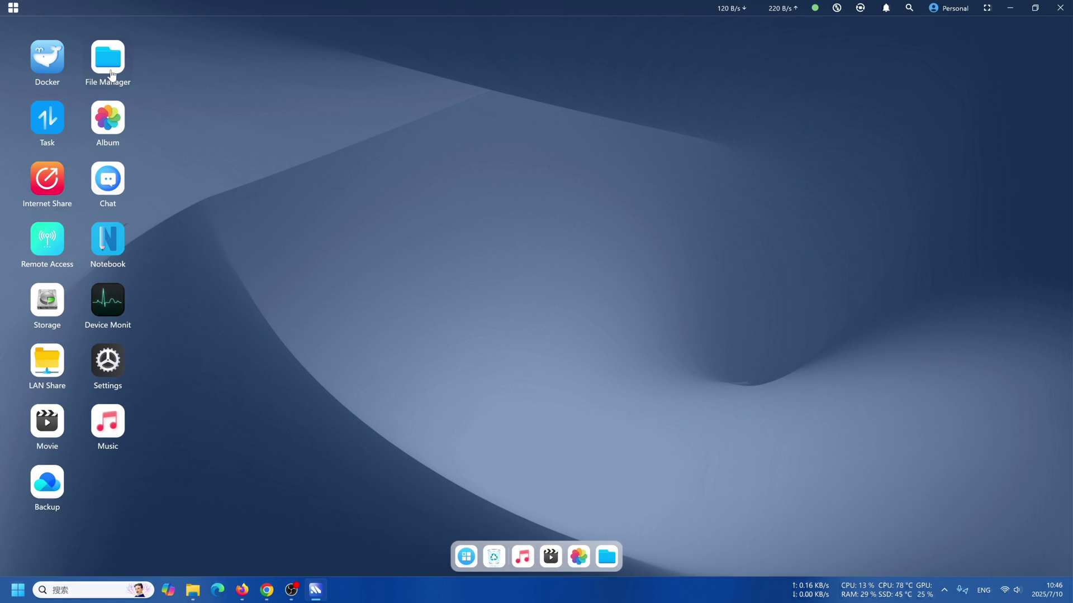
- Check the active and expired lists of public file shares, then close the window
{"action": "left_click", "coordinate": [46, 190]}
{"action": "left_click", "coordinate": [480, 77]}
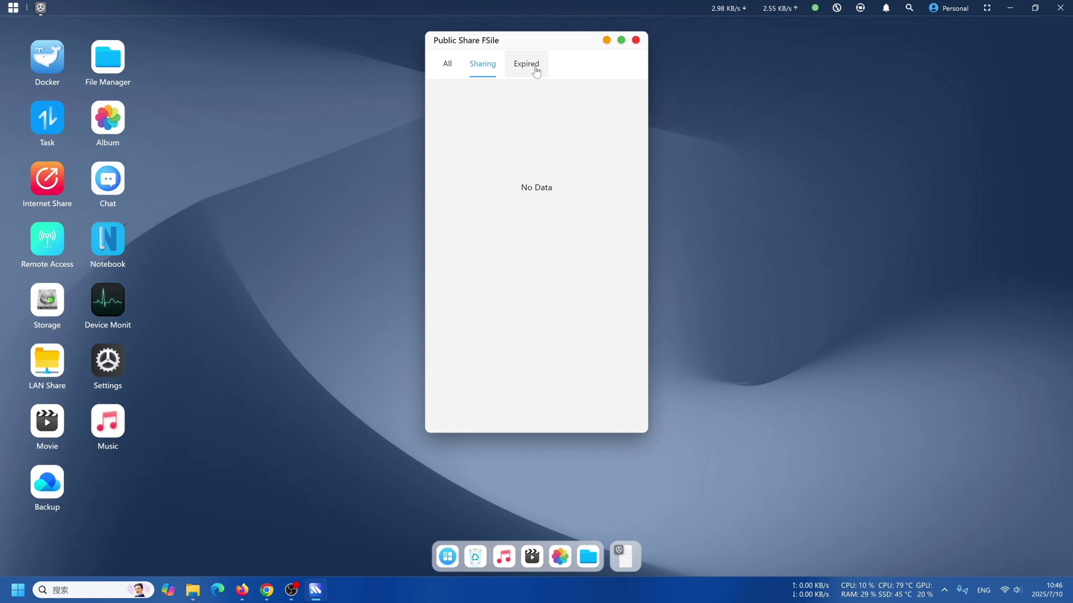
{"action": "left_click", "coordinate": [528, 65]}
{"action": "left_click", "coordinate": [635, 40]}
- Send a 'hi' message to the only Chat contact and close Chat
{"action": "left_click", "coordinate": [107, 182]}
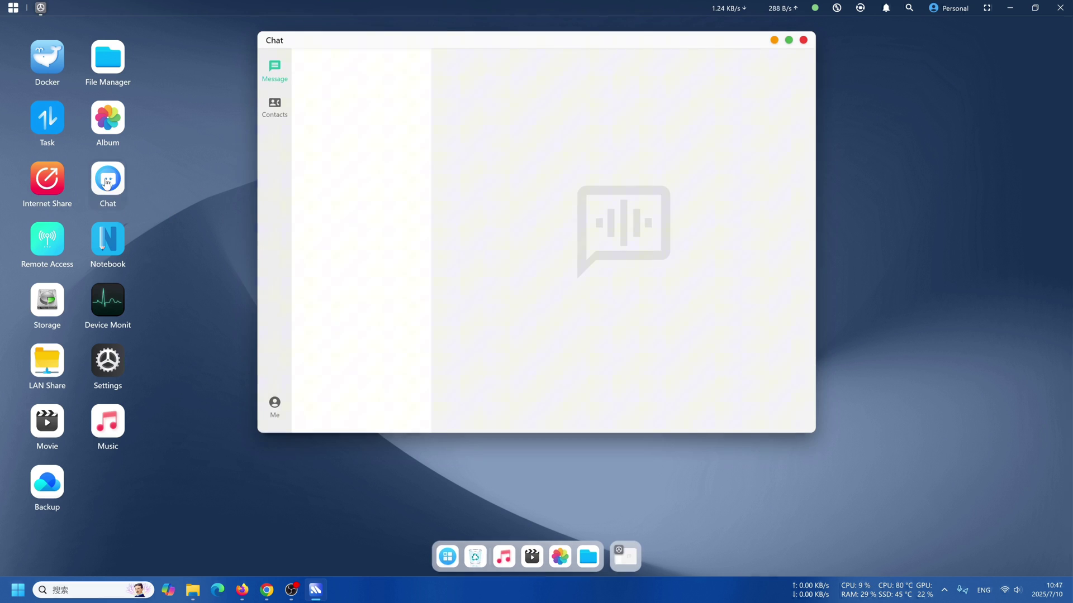
{"action": "left_click", "coordinate": [275, 109]}
{"action": "left_click", "coordinate": [277, 73]}
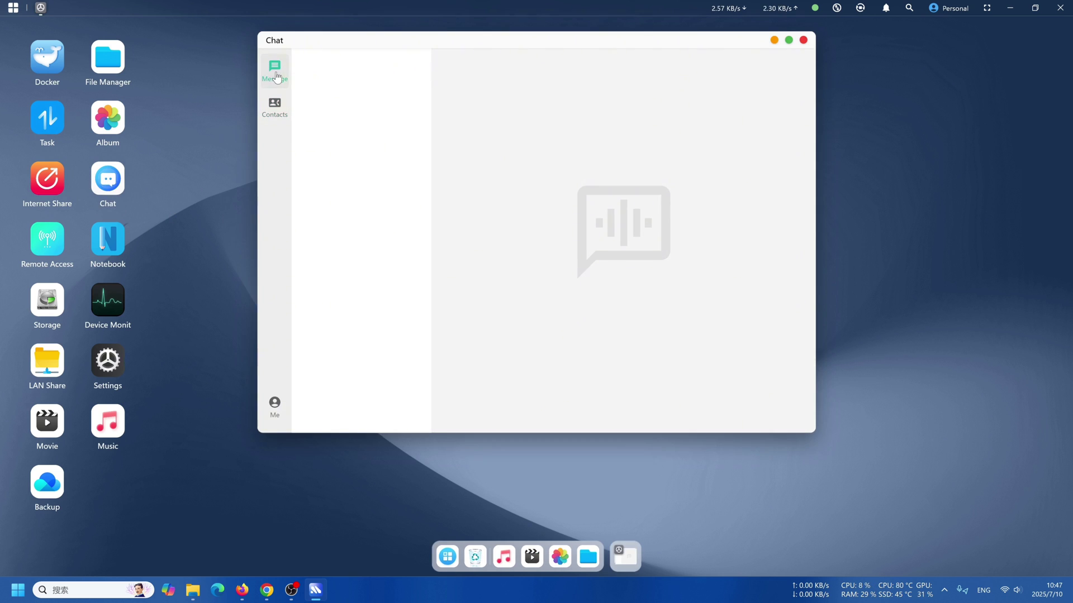
{"action": "left_click", "coordinate": [278, 114]}
{"action": "left_click", "coordinate": [335, 71]}
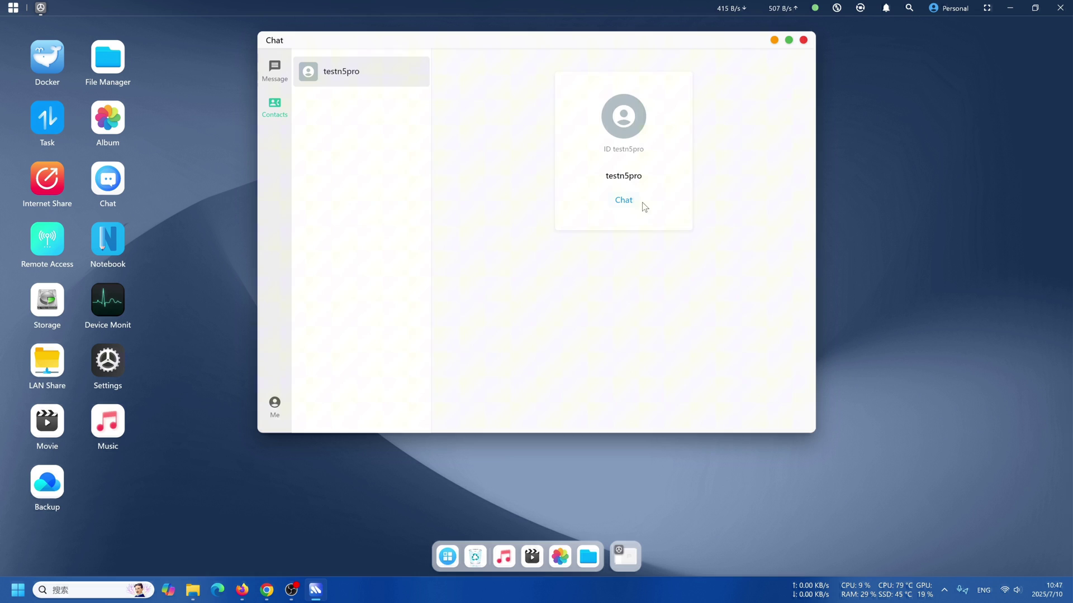
{"action": "left_click", "coordinate": [621, 203]}
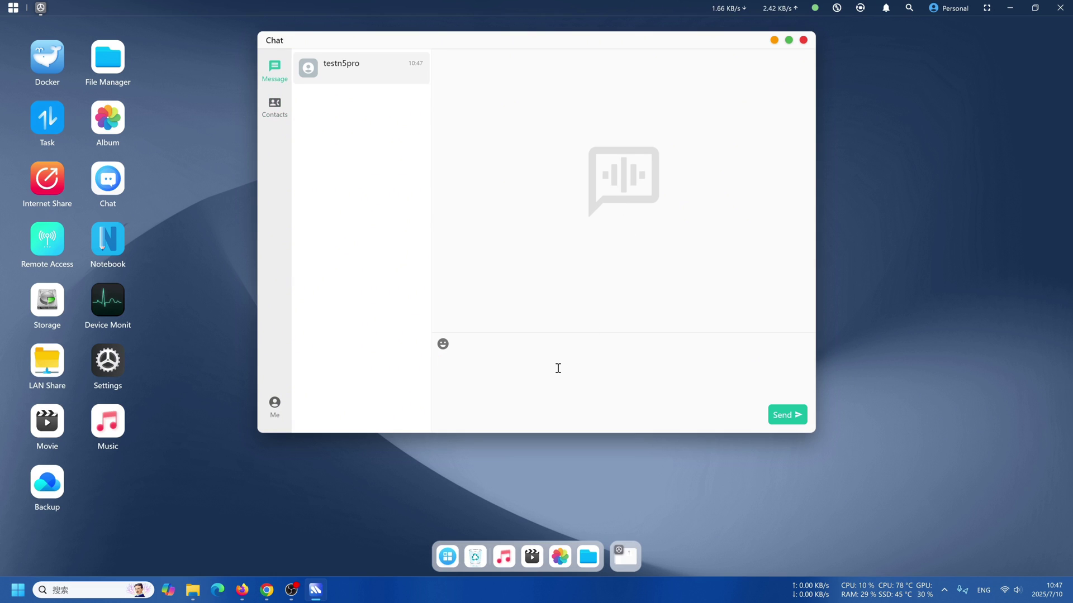
{"action": "key", "text": "Return"}
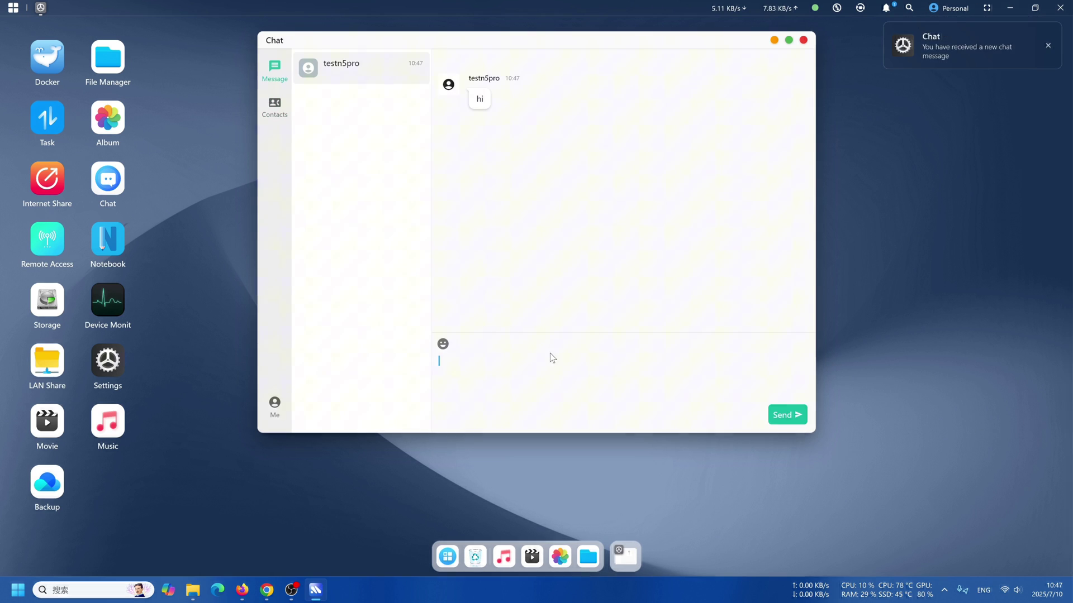
{"action": "left_click", "coordinate": [1049, 48]}
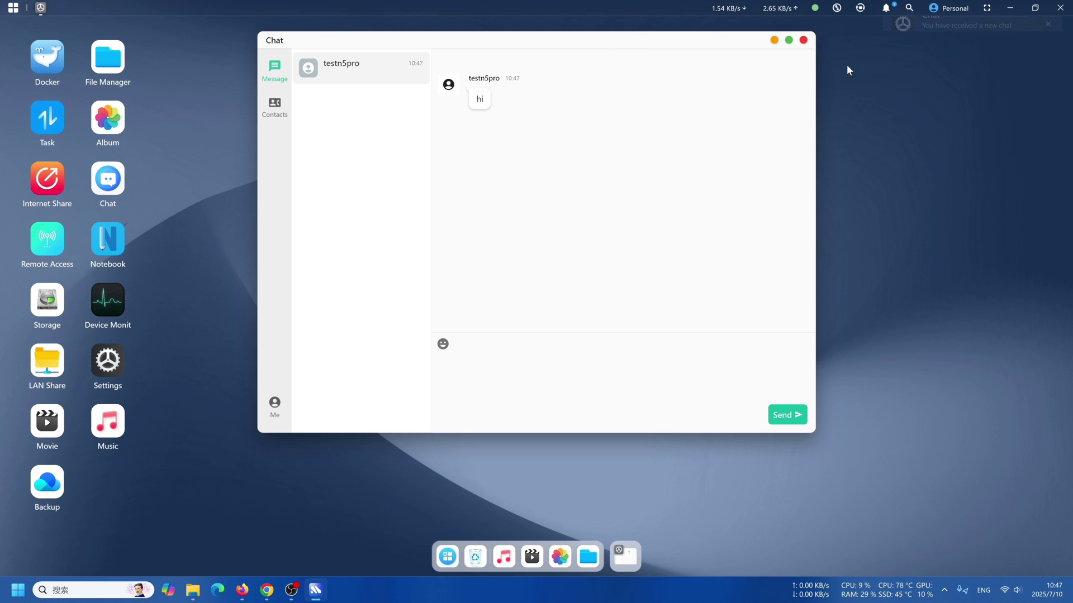
{"action": "left_click", "coordinate": [803, 40]}
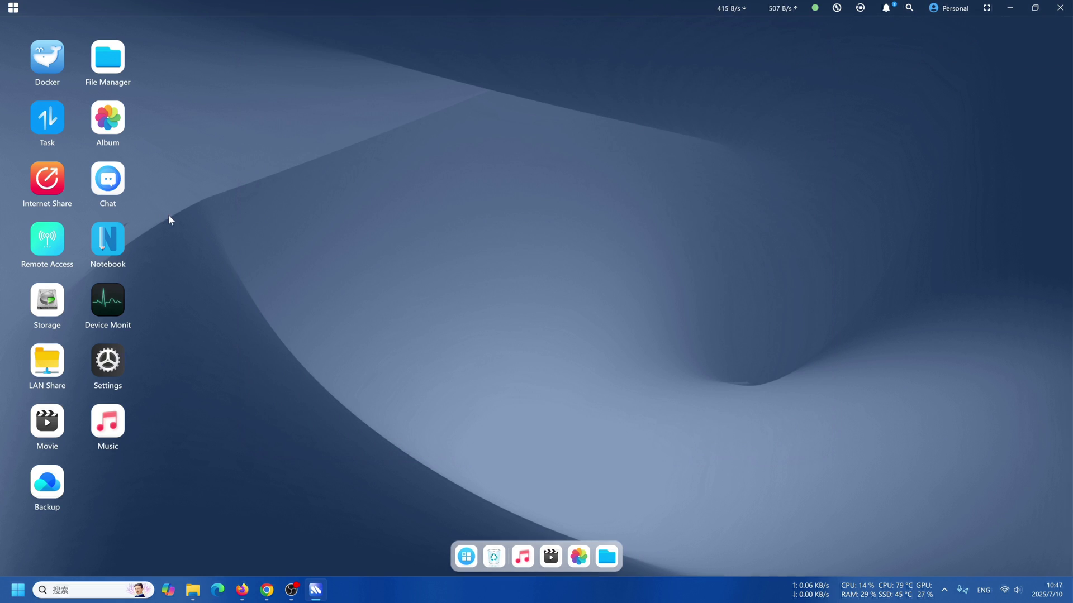
- Enable Internet Access to the device in Remote Access Management
{"action": "left_click", "coordinate": [44, 244]}
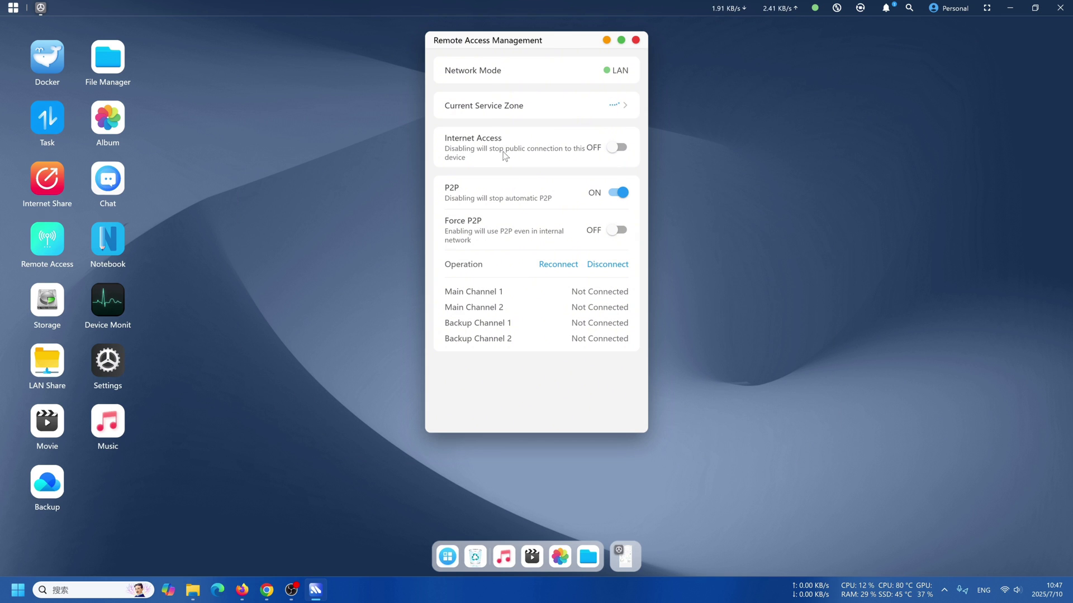
{"action": "left_click", "coordinate": [617, 148]}
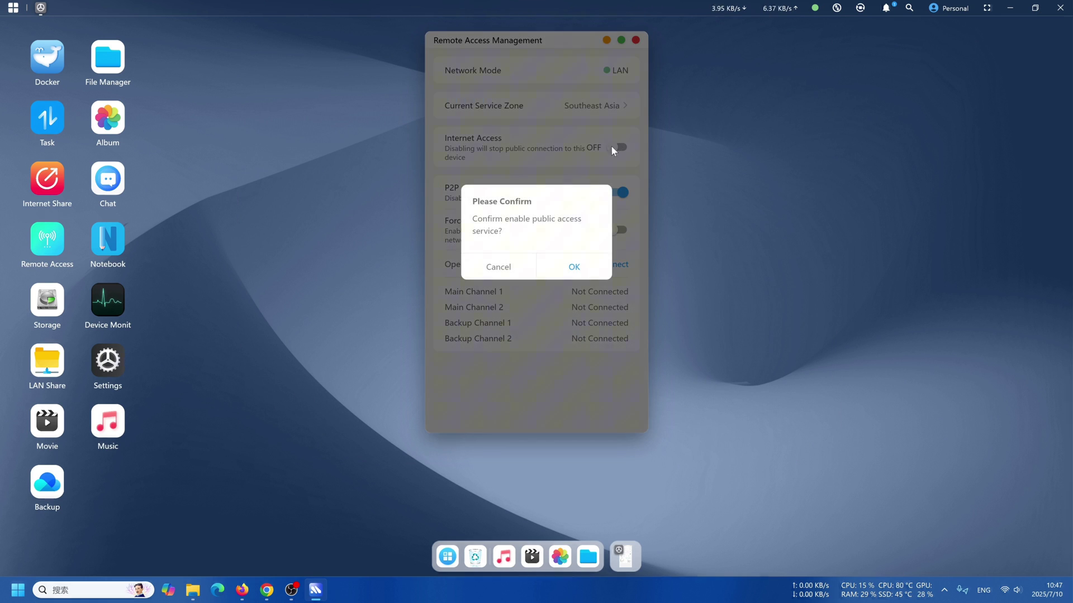
{"action": "left_click", "coordinate": [570, 268]}
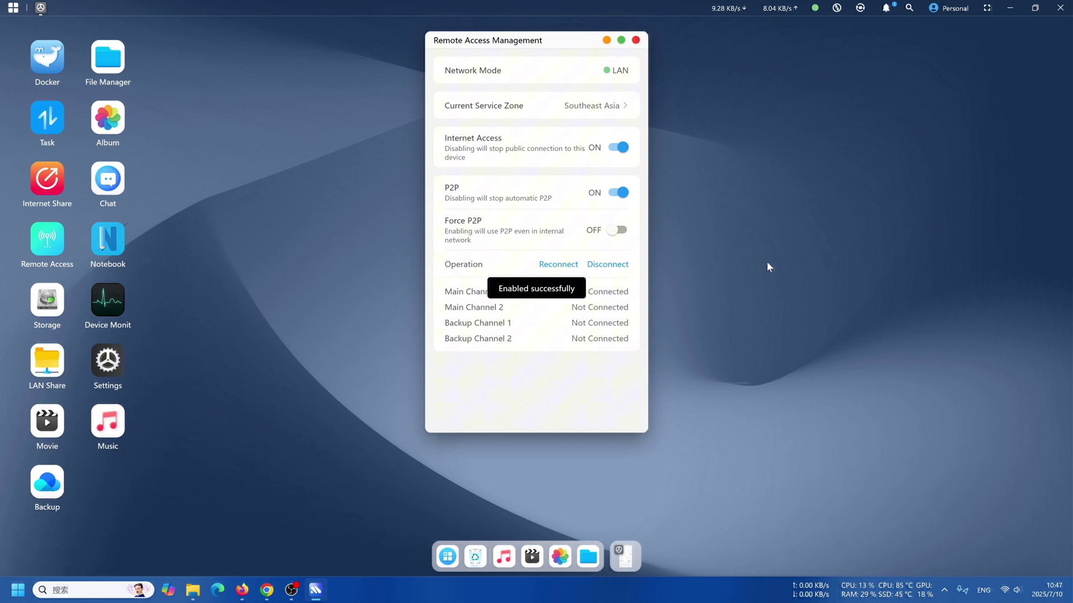
- Browse the service zone options but keep Southeast Asia, then close the window
{"action": "left_click", "coordinate": [595, 107]}
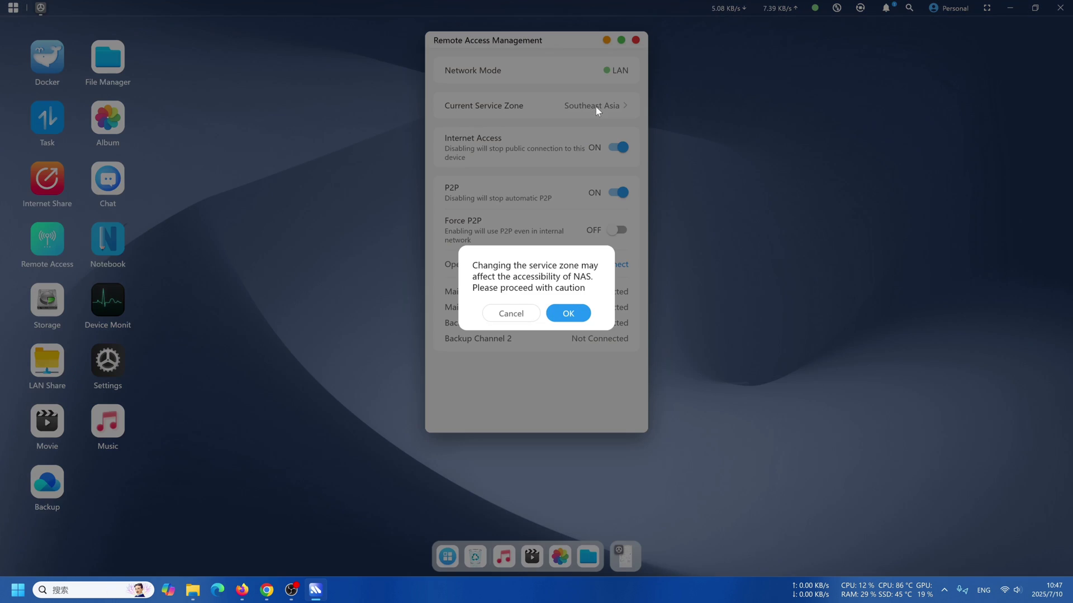
{"action": "left_click", "coordinate": [568, 313]}
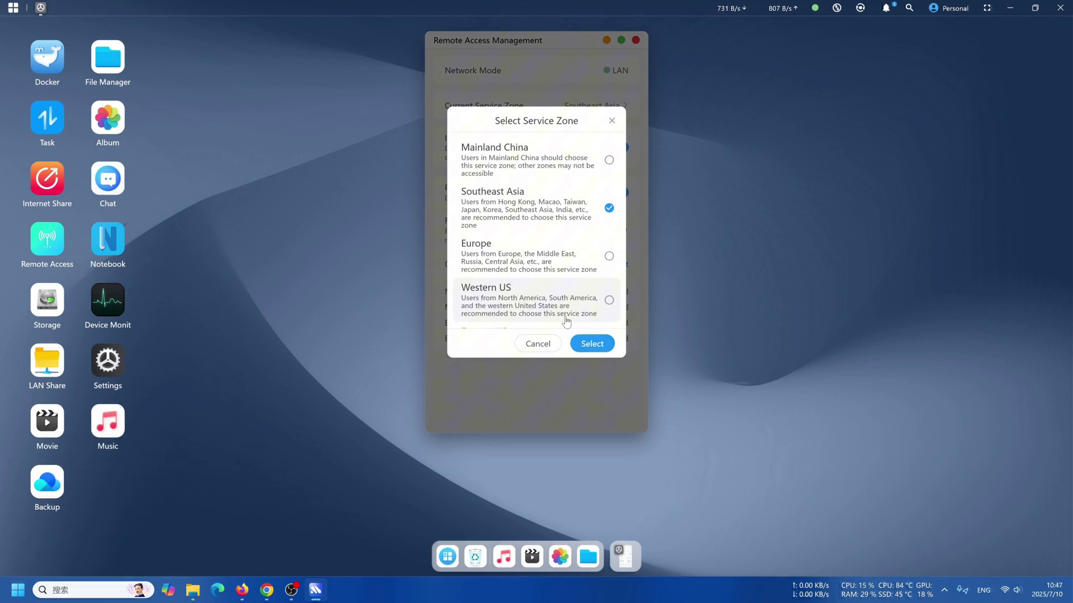
{"action": "scroll", "coordinate": [538, 246], "scroll_direction": "down", "scroll_amount": 1}
{"action": "scroll", "coordinate": [539, 246], "scroll_direction": "up", "scroll_amount": 1}
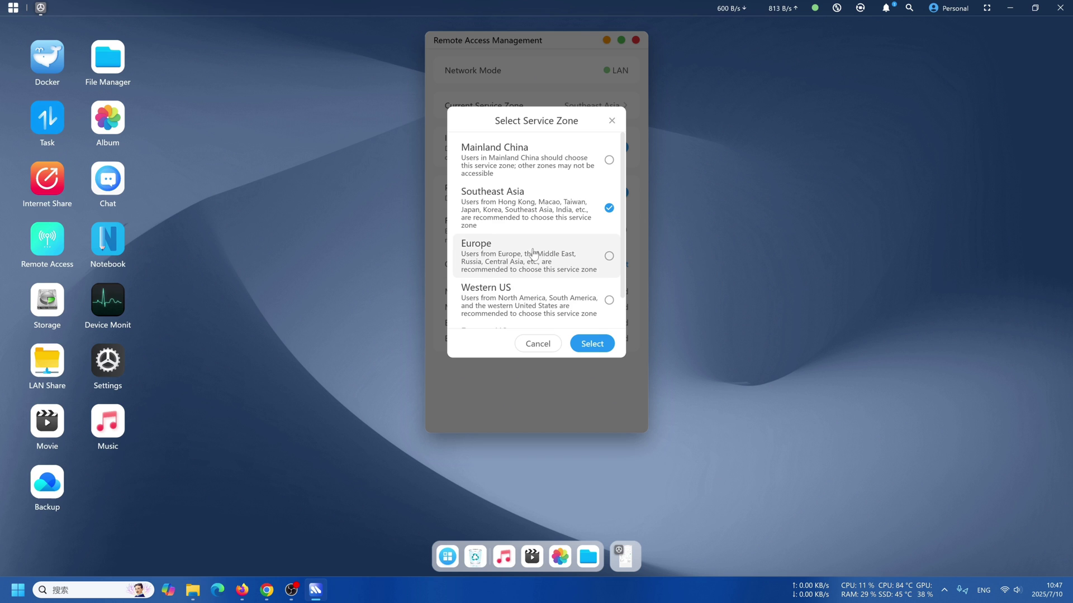
{"action": "left_click", "coordinate": [539, 345]}
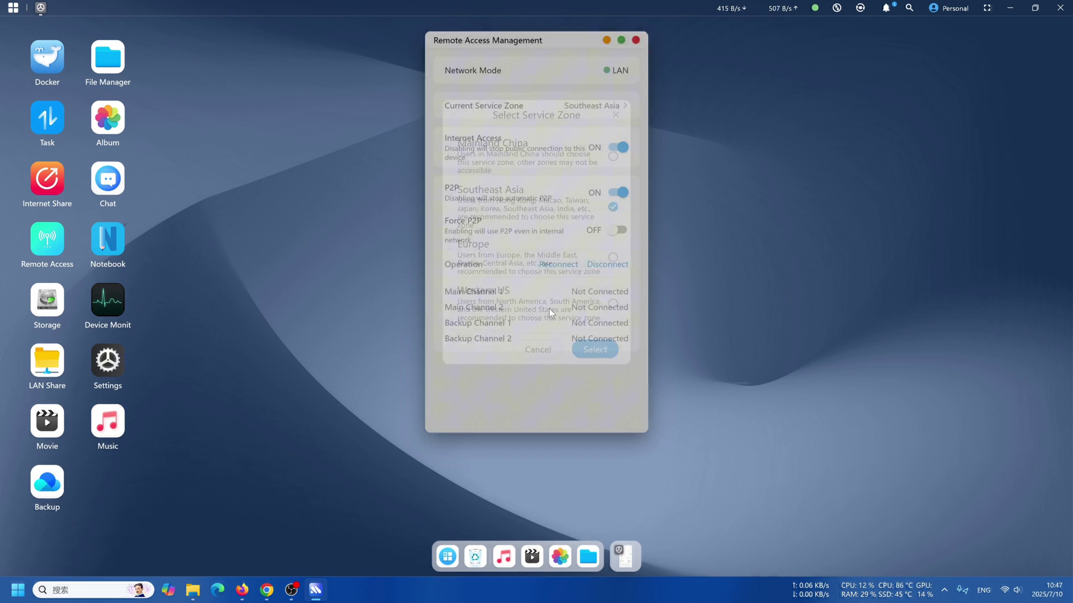
{"action": "left_click", "coordinate": [635, 40]}
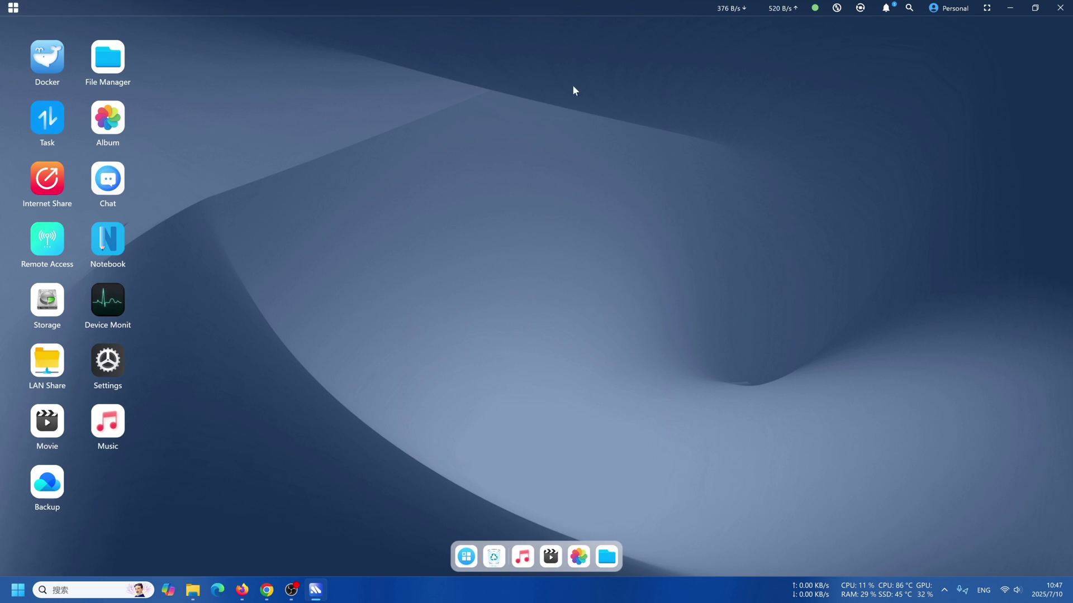
- Start a new note in Notebook, cancel it, and close Notebook
{"action": "left_click", "coordinate": [110, 251]}
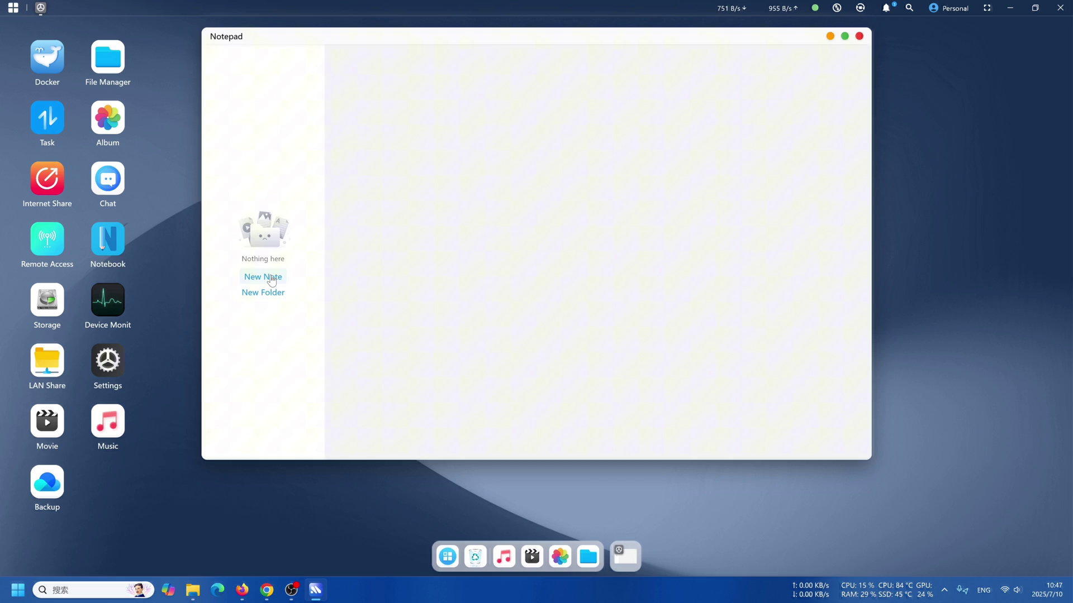
{"action": "left_click", "coordinate": [272, 281]}
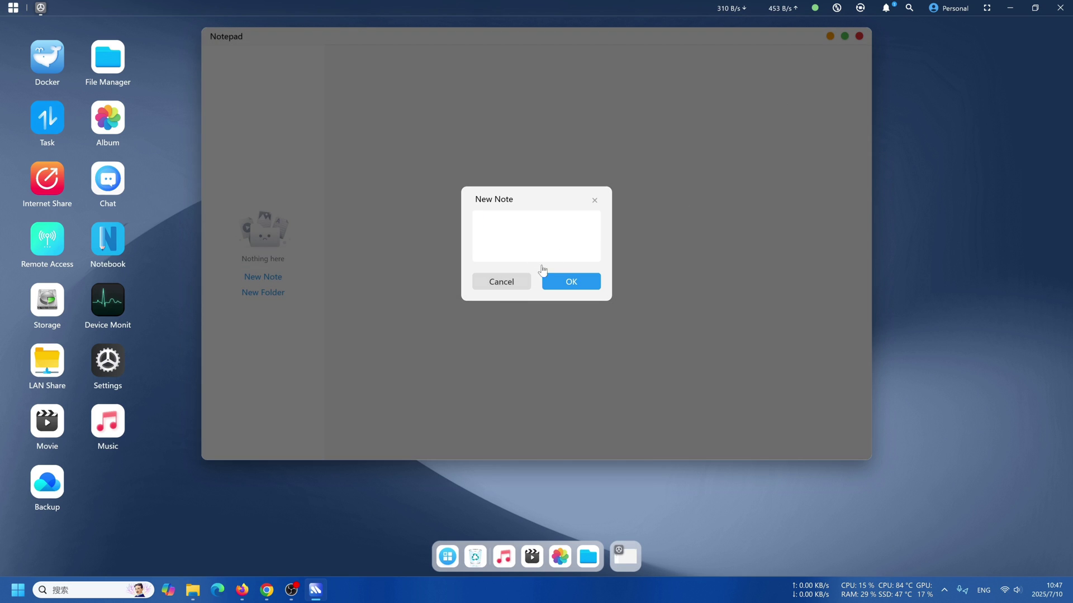
{"action": "left_click", "coordinate": [501, 282]}
{"action": "left_click", "coordinate": [859, 36]}
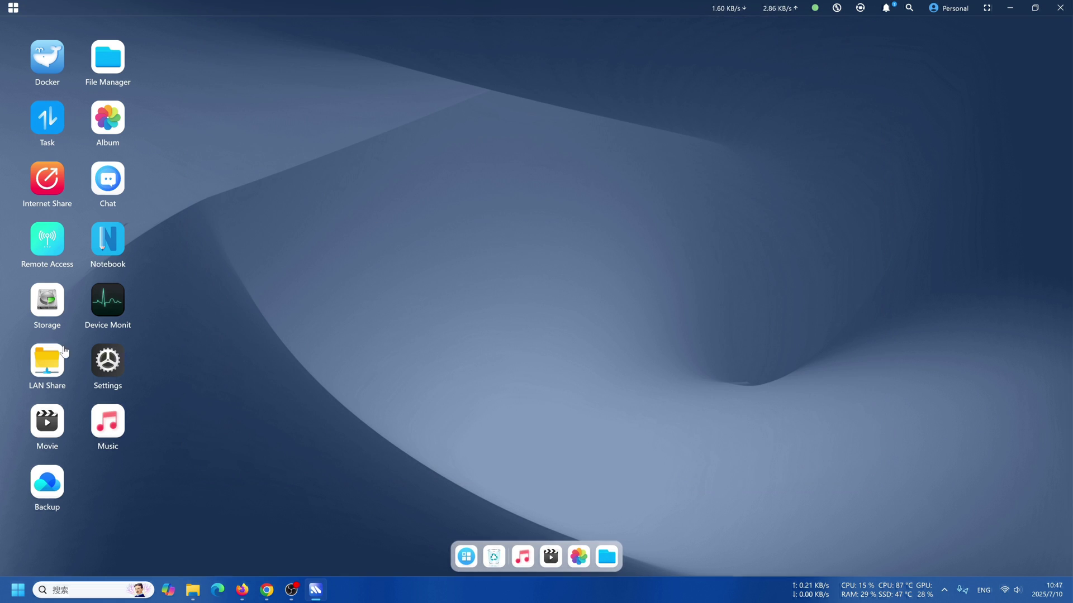
- Glance at the Storage app, then scroll through Device Monitoring's memory and temperature readings
{"action": "left_click", "coordinate": [56, 300]}
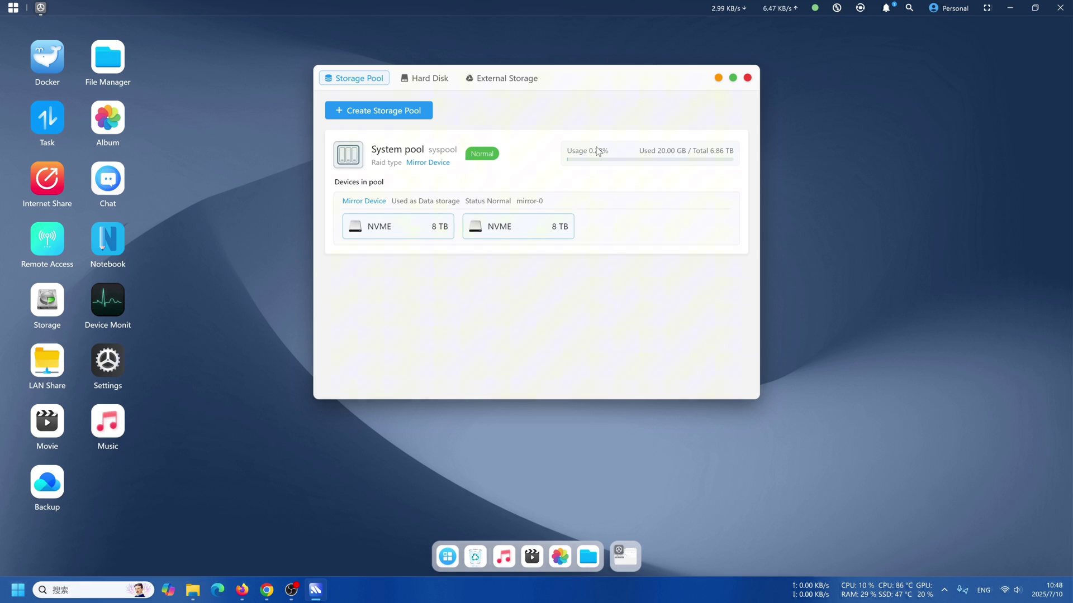
{"action": "mouse_move", "coordinate": [523, 230]}
{"action": "left_click", "coordinate": [747, 79]}
{"action": "left_click", "coordinate": [119, 308]}
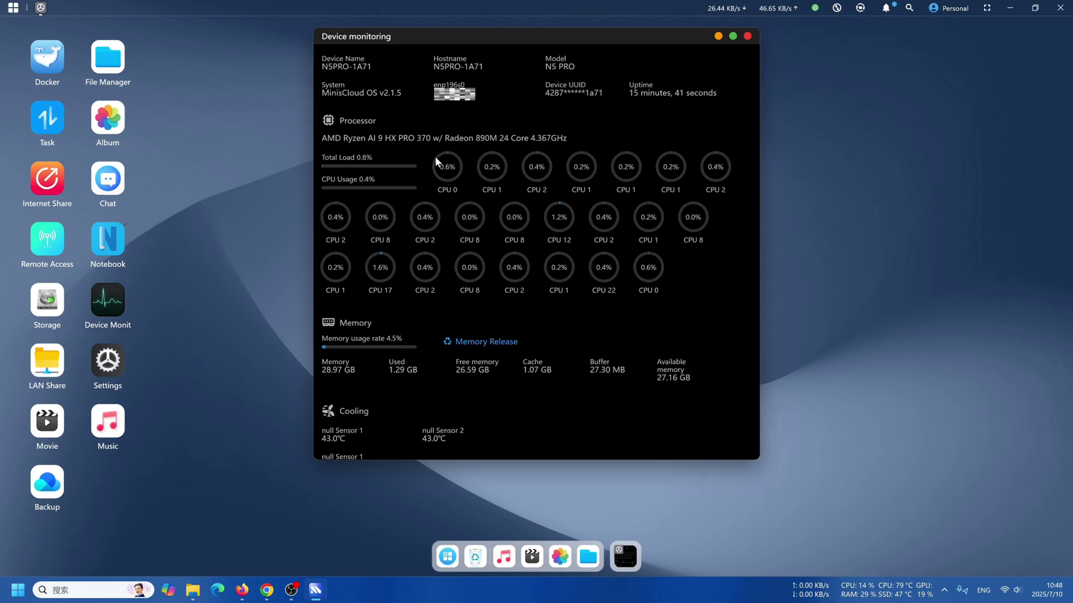
{"action": "scroll", "coordinate": [520, 229], "scroll_direction": "down", "scroll_amount": 8}
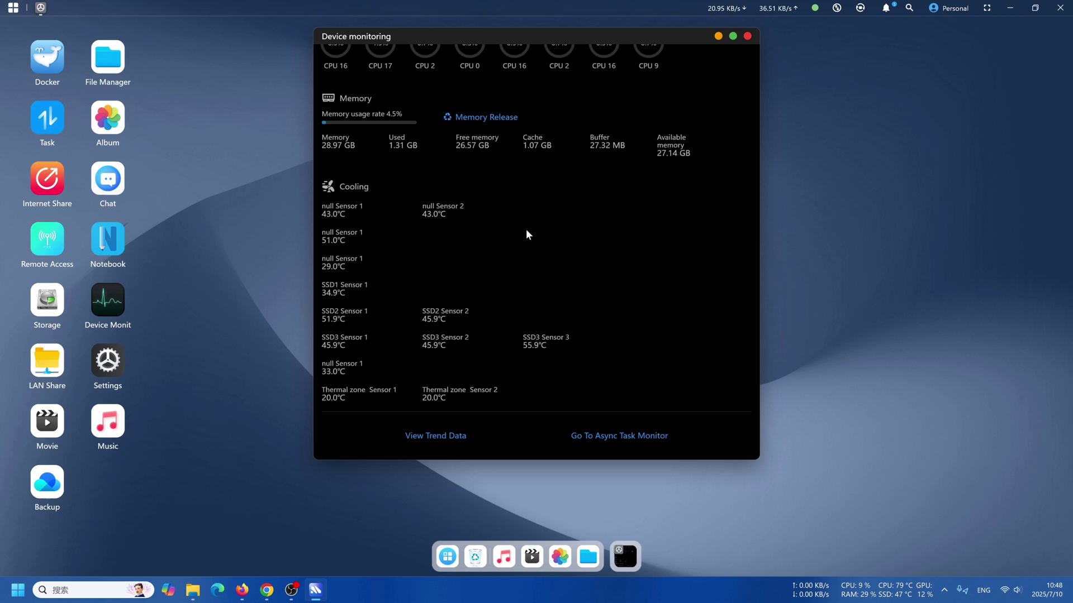
- Close device monitoring, review FTP, NFS, DLNA, WebDAV and SMB sharing, then close LAN sharing
{"action": "left_click", "coordinate": [746, 37]}
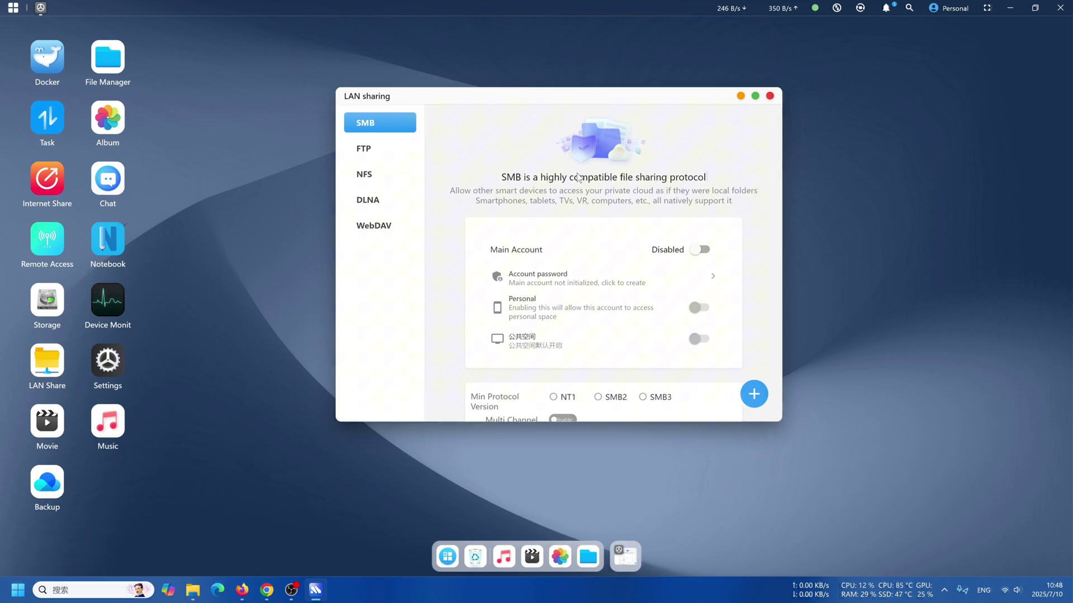
{"action": "left_click", "coordinate": [364, 148]}
{"action": "left_click", "coordinate": [364, 175]}
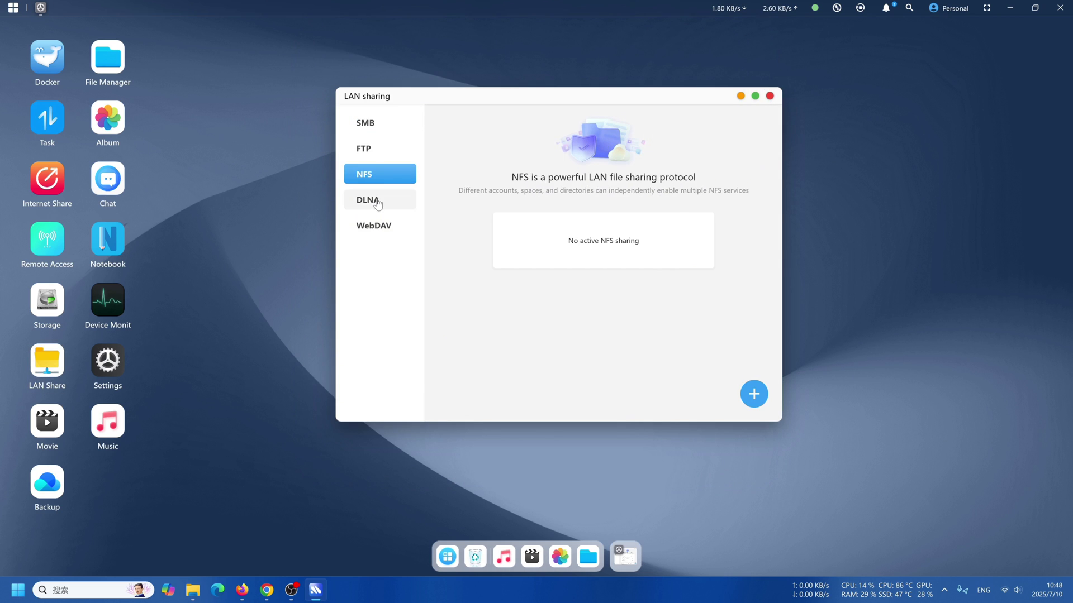
{"action": "left_click", "coordinate": [371, 201]}
{"action": "left_click", "coordinate": [395, 229]}
{"action": "left_click", "coordinate": [382, 122]}
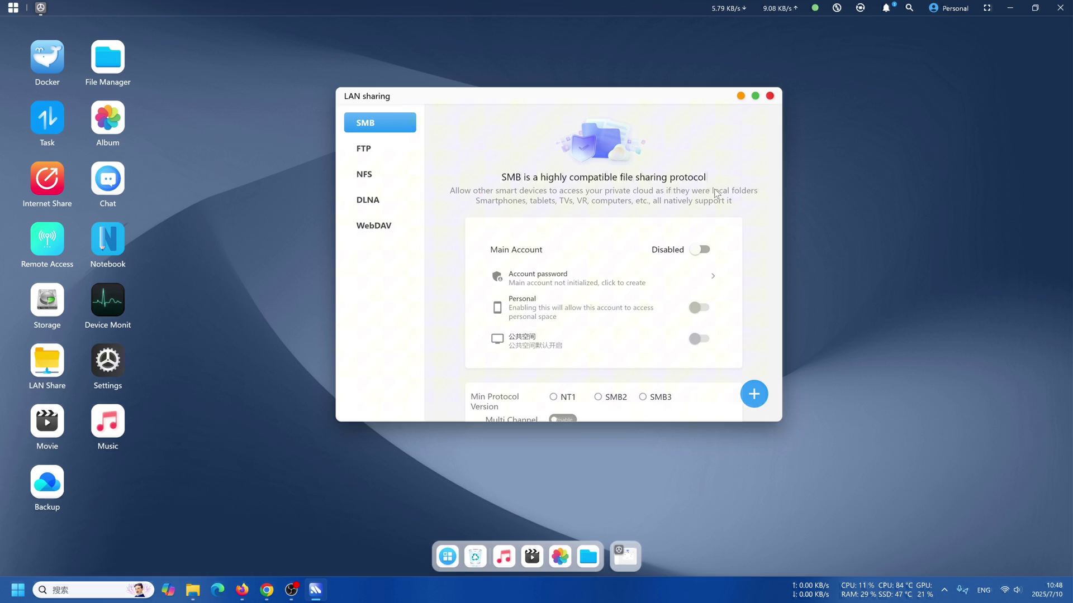
{"action": "left_click", "coordinate": [769, 96]}
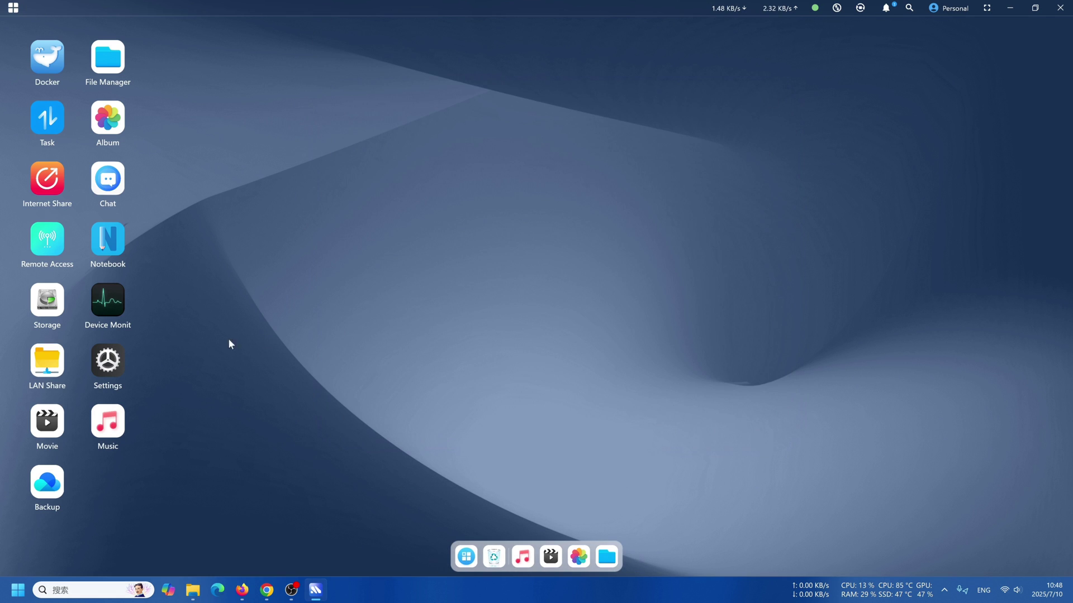
- In Settings, look through the Admin, Share QR code, Wallpaper and Power pages
{"action": "left_click", "coordinate": [108, 361]}
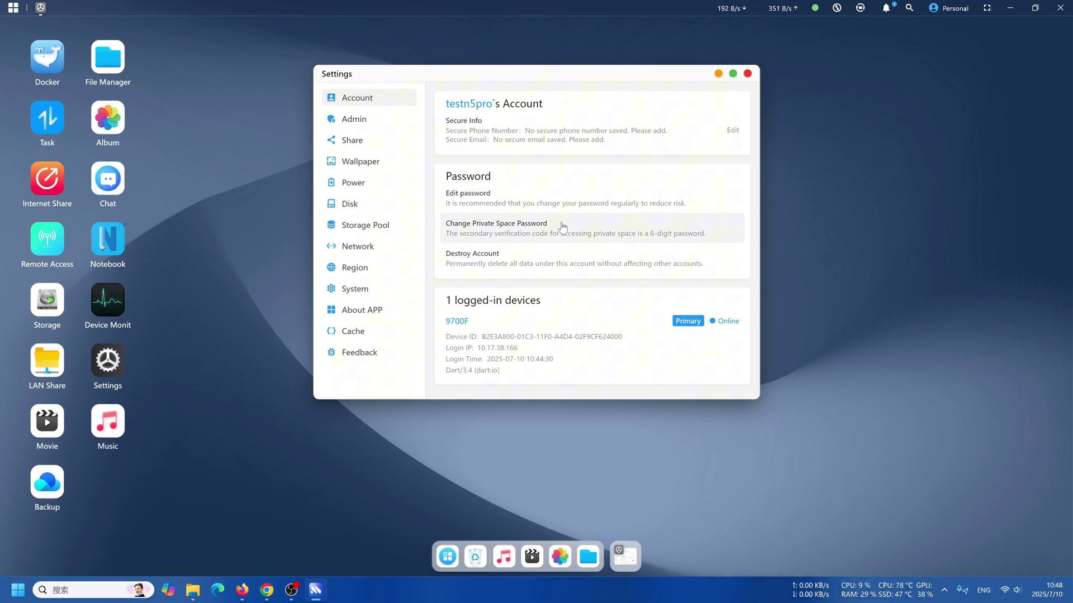
{"action": "left_click", "coordinate": [372, 118]}
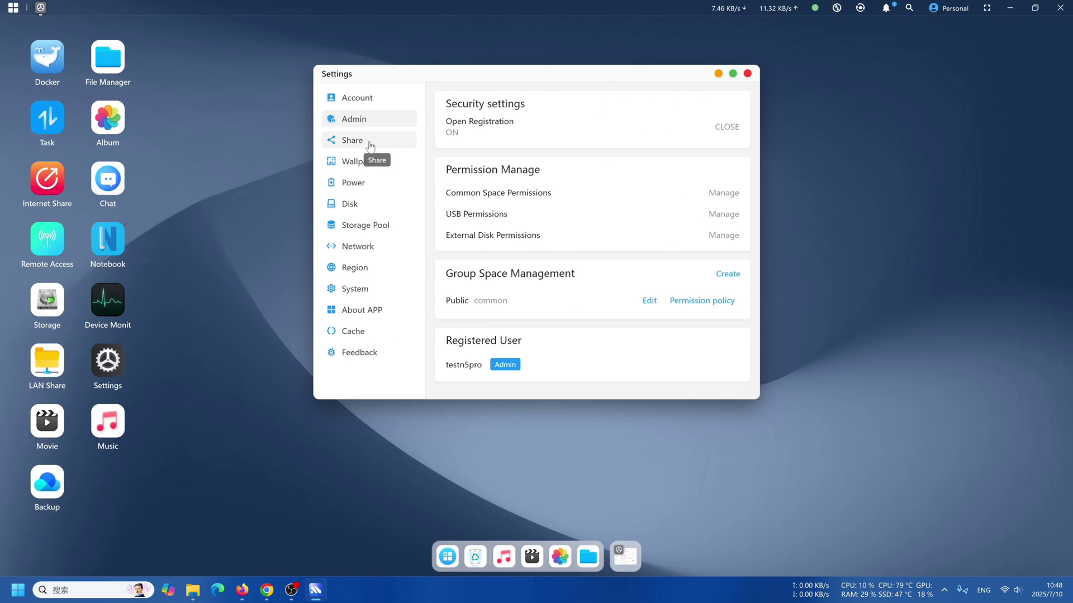
{"action": "left_click", "coordinate": [368, 144]}
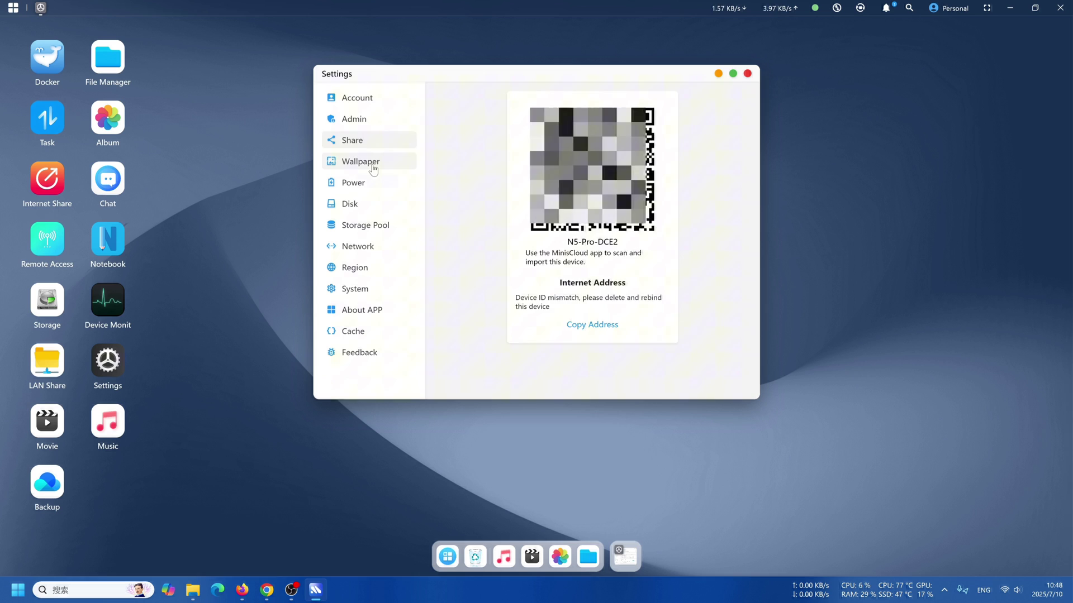
{"action": "left_click", "coordinate": [373, 168]}
{"action": "left_click", "coordinate": [371, 183]}
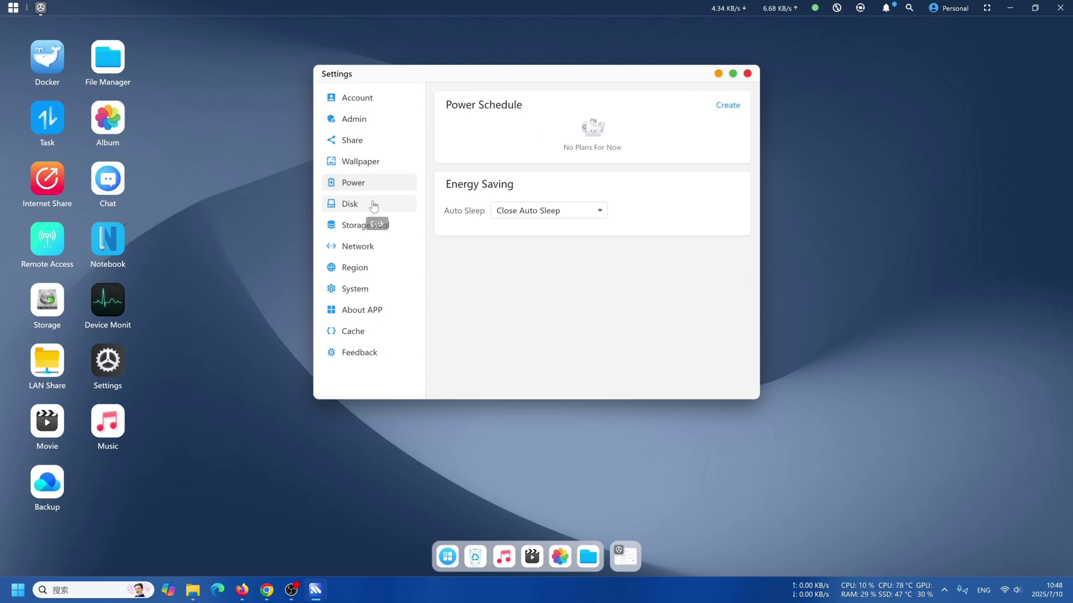
- View the hard disk details from the Disk page, then close the Hard Disk window
{"action": "left_click", "coordinate": [373, 205]}
{"action": "left_click_drag", "start_coordinate": [595, 105], "coordinate": [862, 91]}
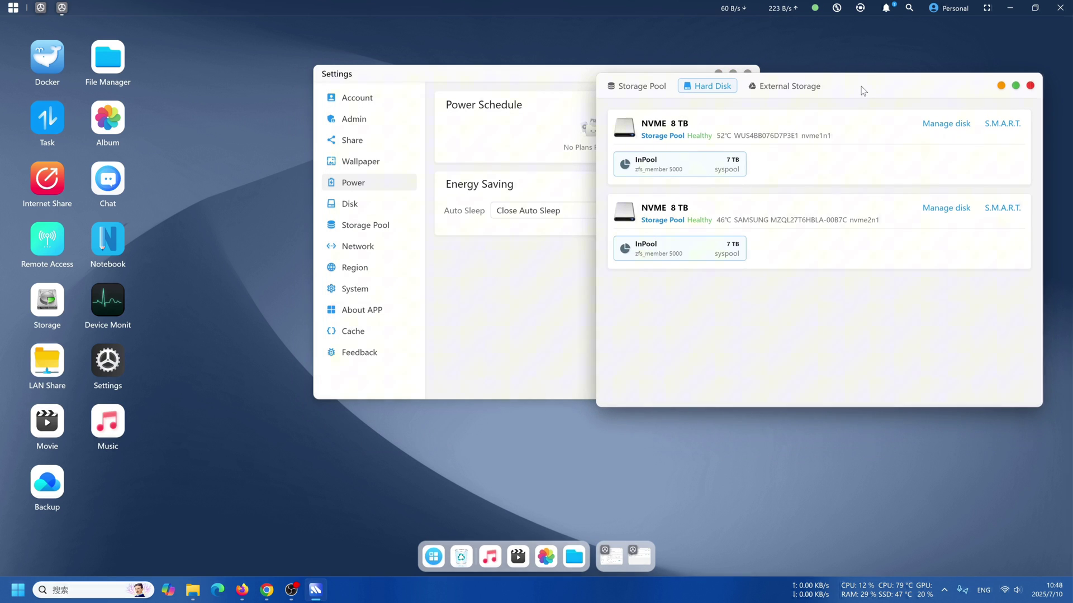
{"action": "left_click", "coordinate": [1030, 86]}
{"action": "left_click", "coordinate": [400, 207]}
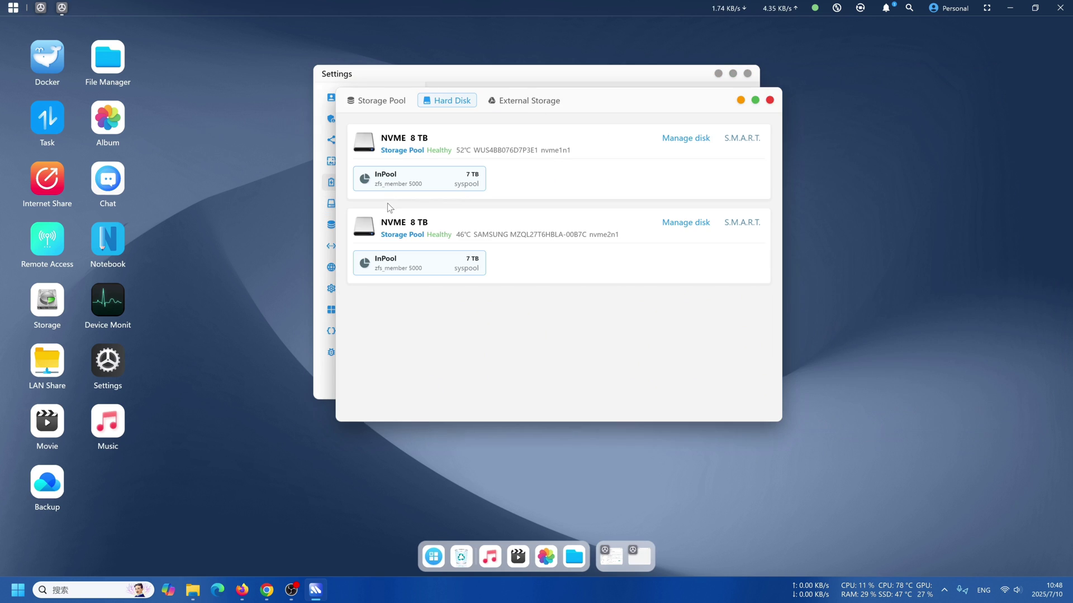
{"action": "left_click", "coordinate": [769, 100]}
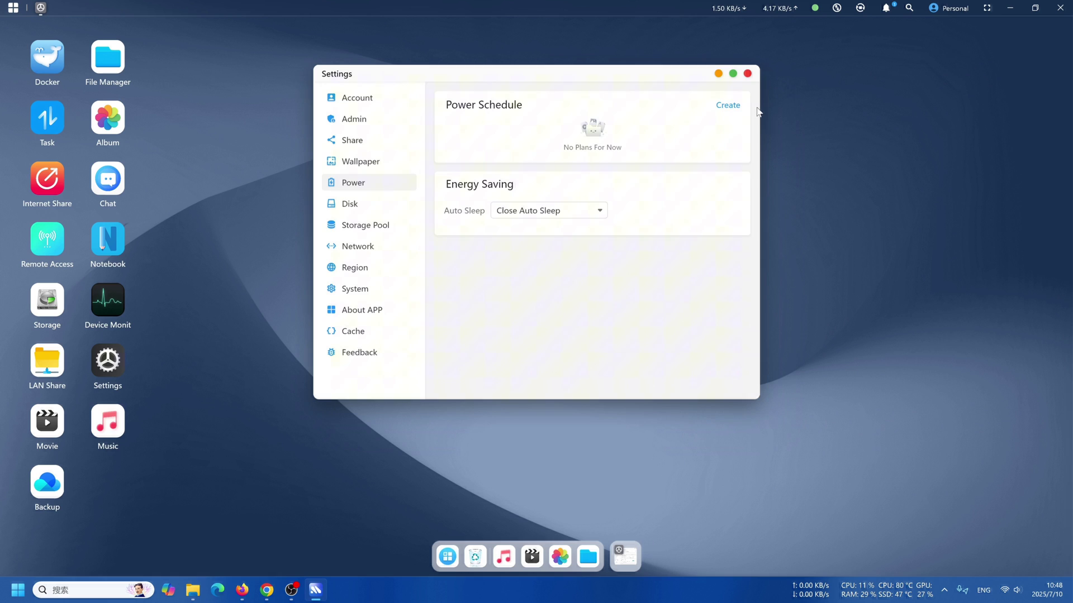
- Create a manual snapshot named 7-10 for the System storage pool
{"action": "left_click", "coordinate": [371, 223]}
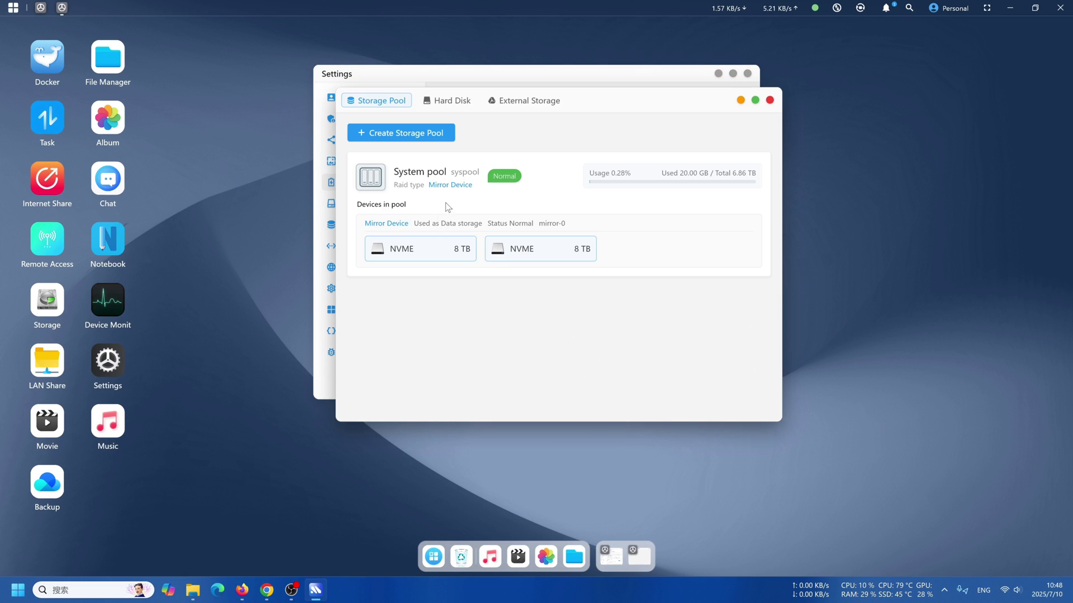
{"action": "left_click", "coordinate": [420, 172]}
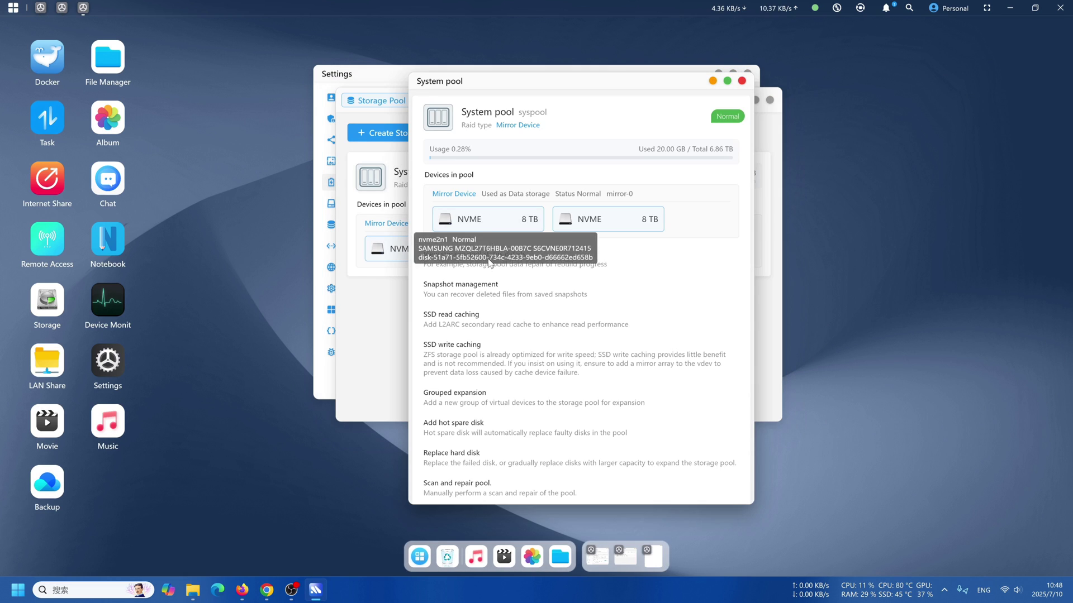
{"action": "left_click", "coordinate": [505, 289]}
{"action": "left_click", "coordinate": [492, 127]}
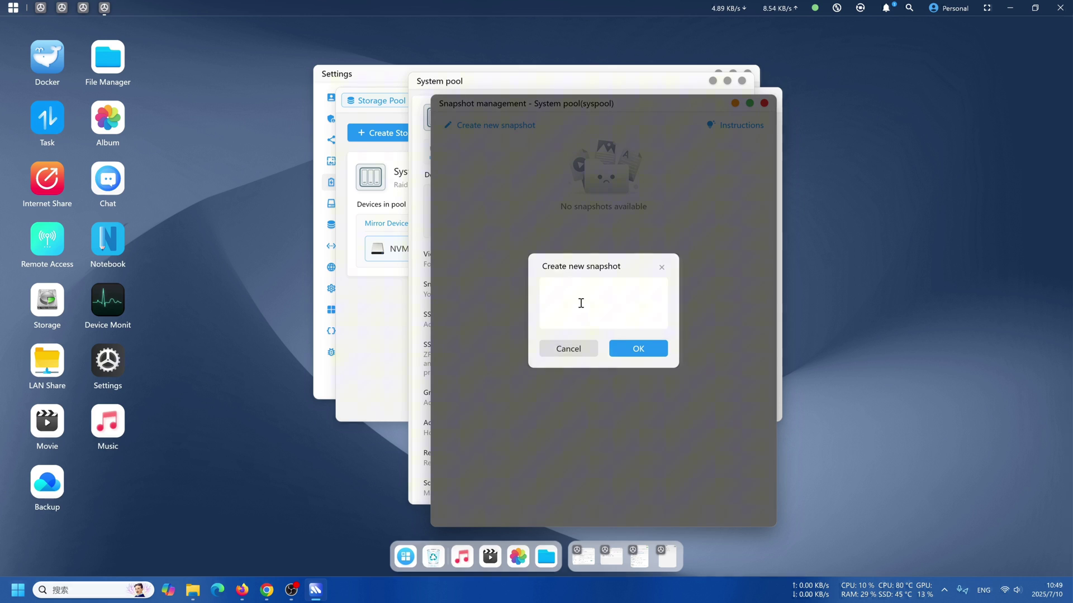
{"action": "type", "text": "7-10"}
{"action": "left_click", "coordinate": [635, 349]}
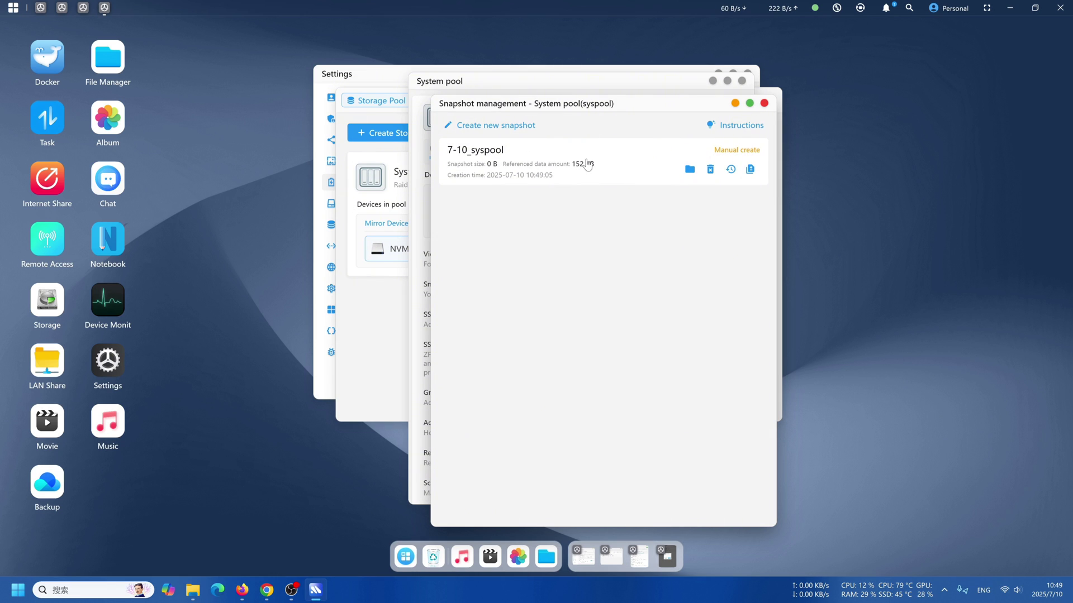
- Close the snapshot list and the System pool options window
{"action": "left_click", "coordinate": [764, 102]}
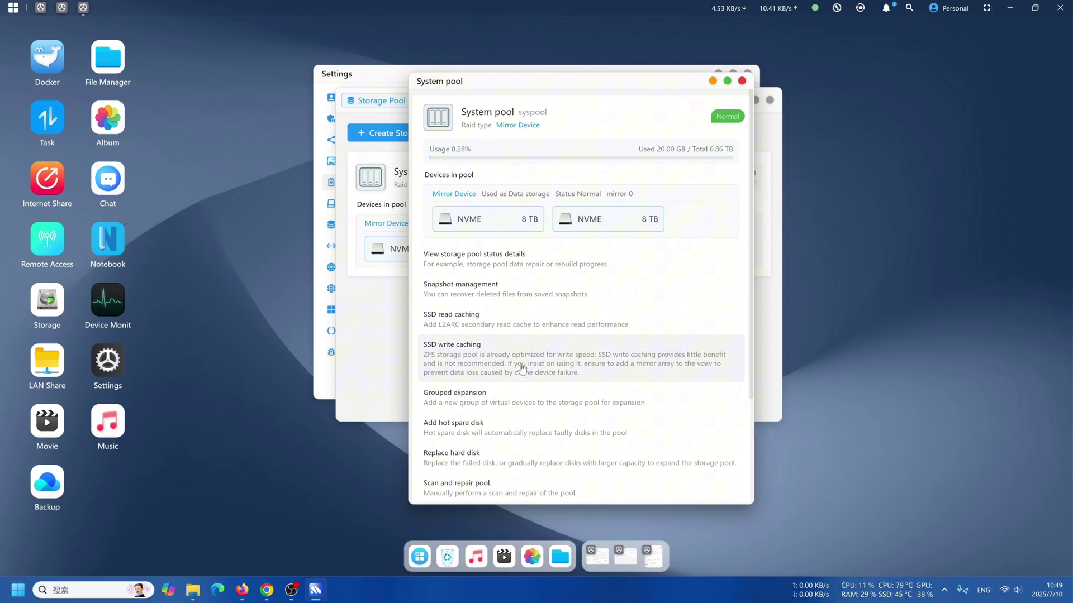
{"action": "scroll", "coordinate": [517, 415], "scroll_direction": "down", "scroll_amount": 2}
{"action": "scroll", "coordinate": [517, 415], "scroll_direction": "down", "scroll_amount": 2}
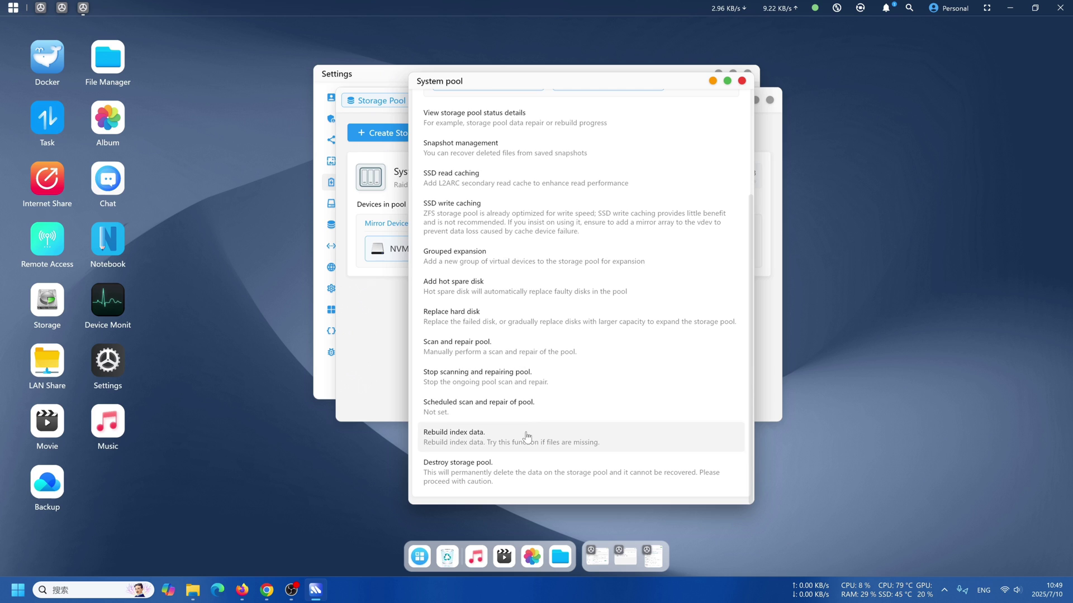
{"action": "left_click", "coordinate": [741, 81]}
- Close the Storage Pool window and browse the Network, Region and System settings pages
{"action": "left_click", "coordinate": [770, 100]}
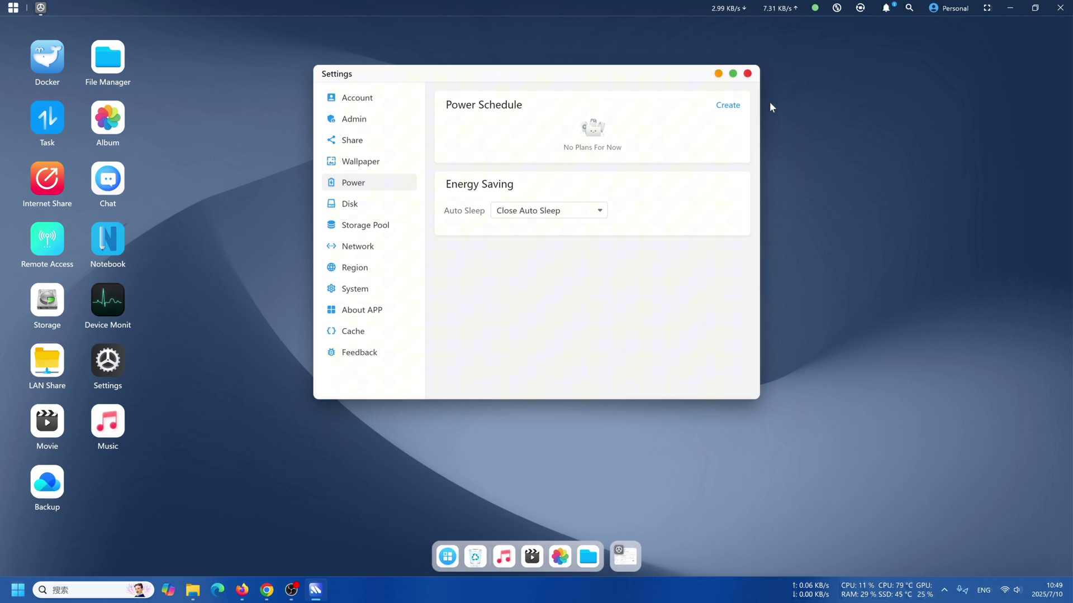
{"action": "left_click", "coordinate": [366, 247]}
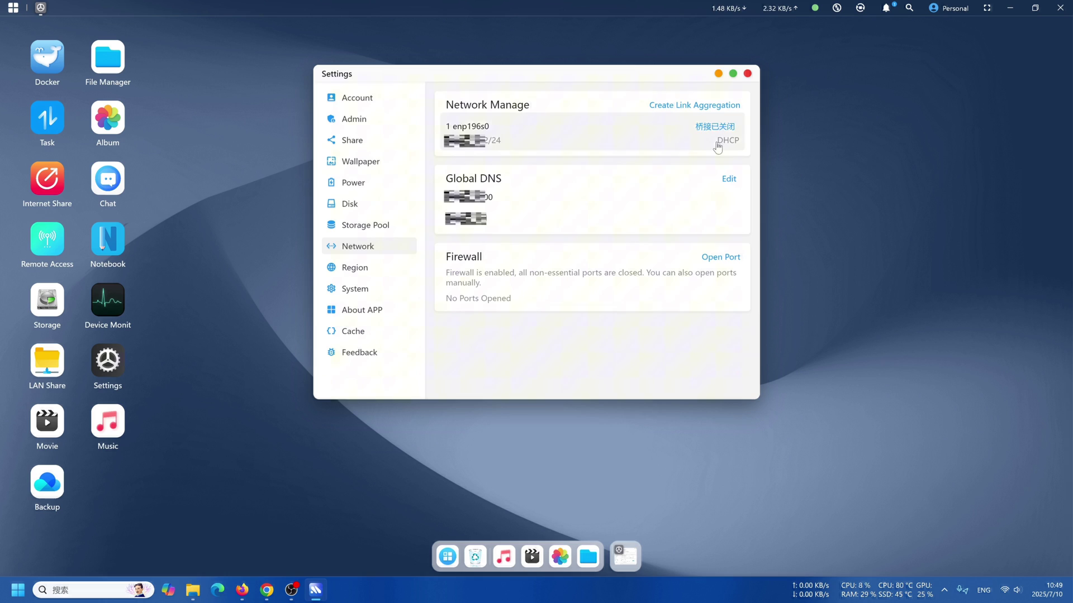
{"action": "left_click", "coordinate": [359, 270]}
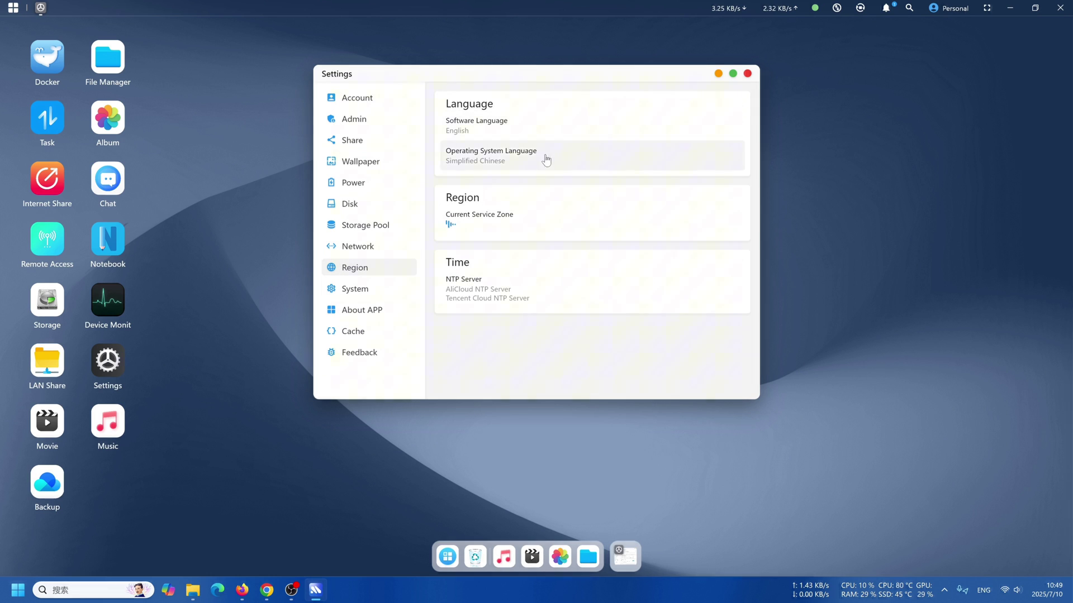
{"action": "left_click", "coordinate": [373, 296]}
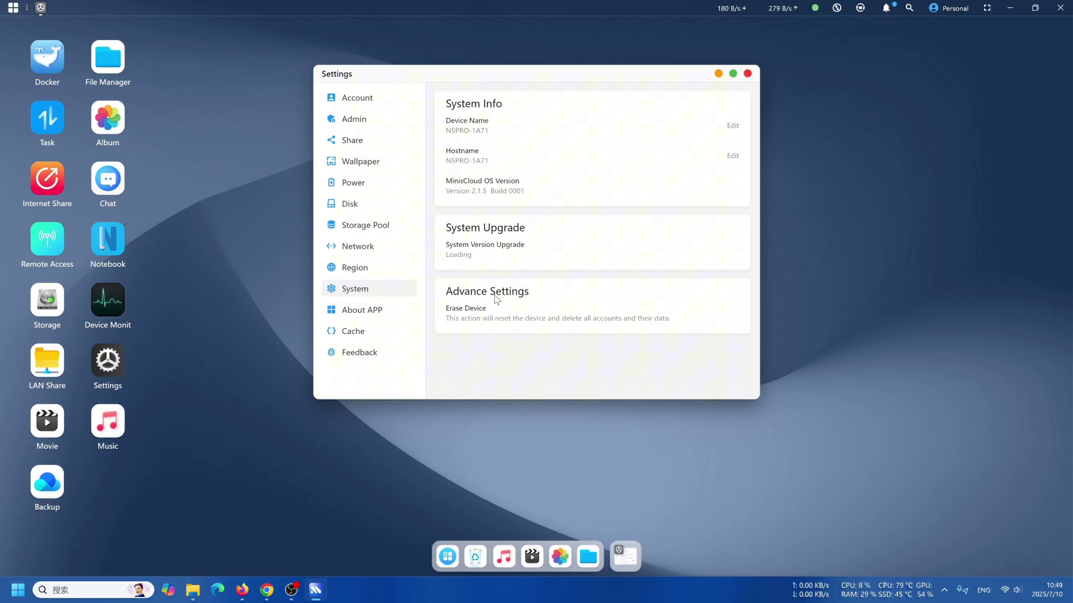
- Confirm app version 2.1.11 is latest, browse Cache, Feedback and Account, then close Settings
{"action": "left_click", "coordinate": [362, 310]}
{"action": "left_click", "coordinate": [535, 118]}
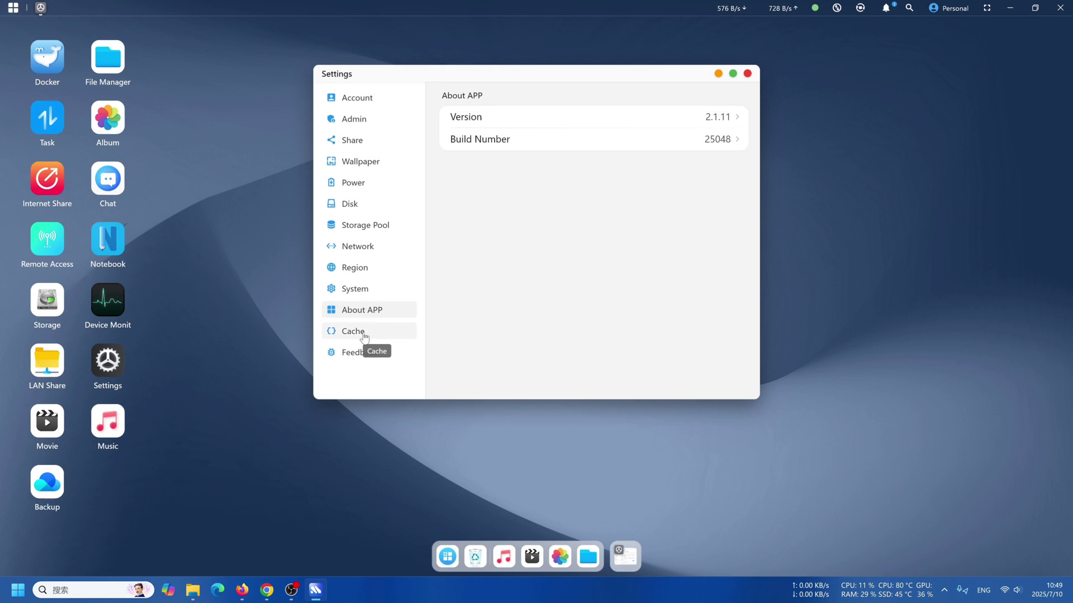
{"action": "left_click", "coordinate": [356, 331]}
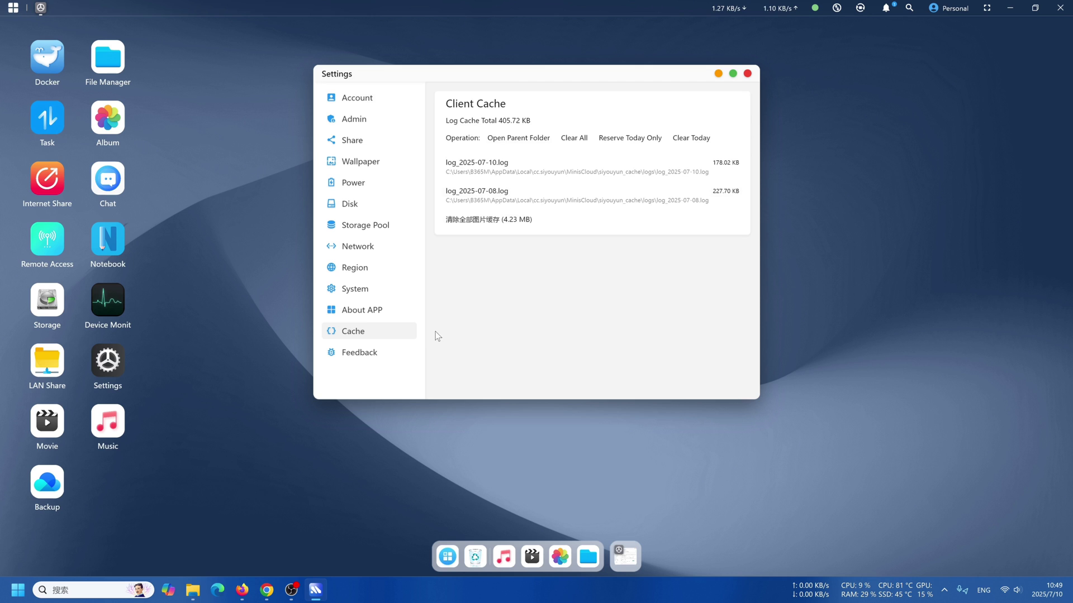
{"action": "left_click", "coordinate": [375, 353]}
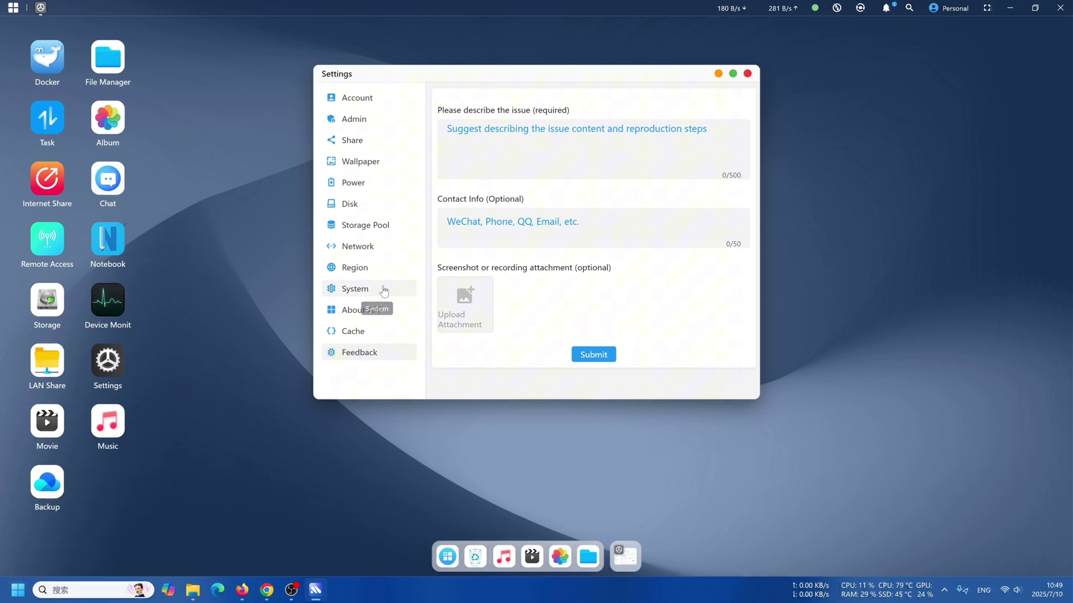
{"action": "left_click", "coordinate": [371, 99]}
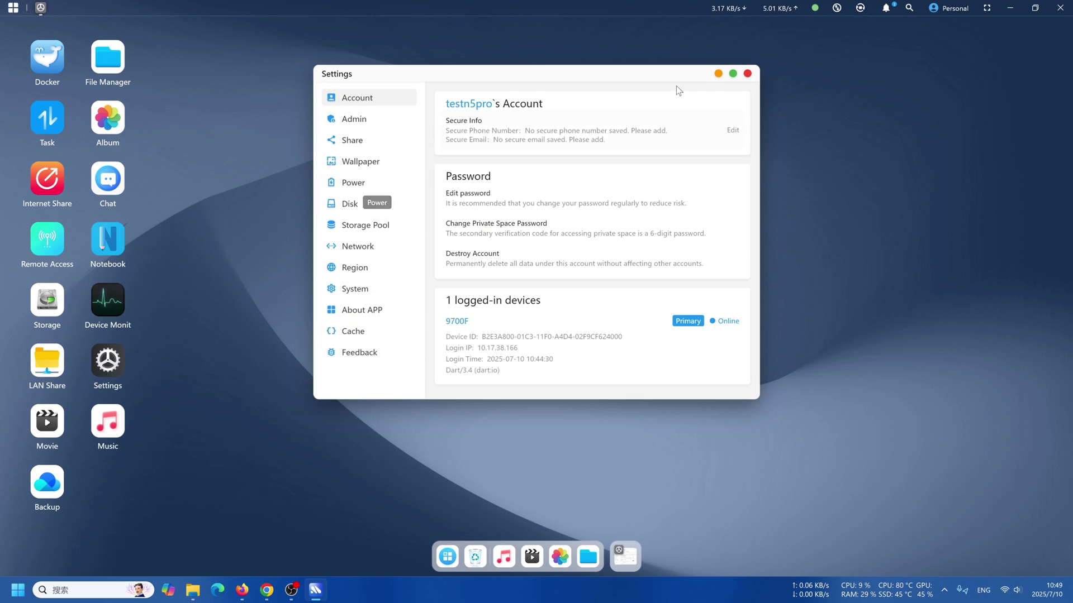
{"action": "left_click", "coordinate": [747, 73]}
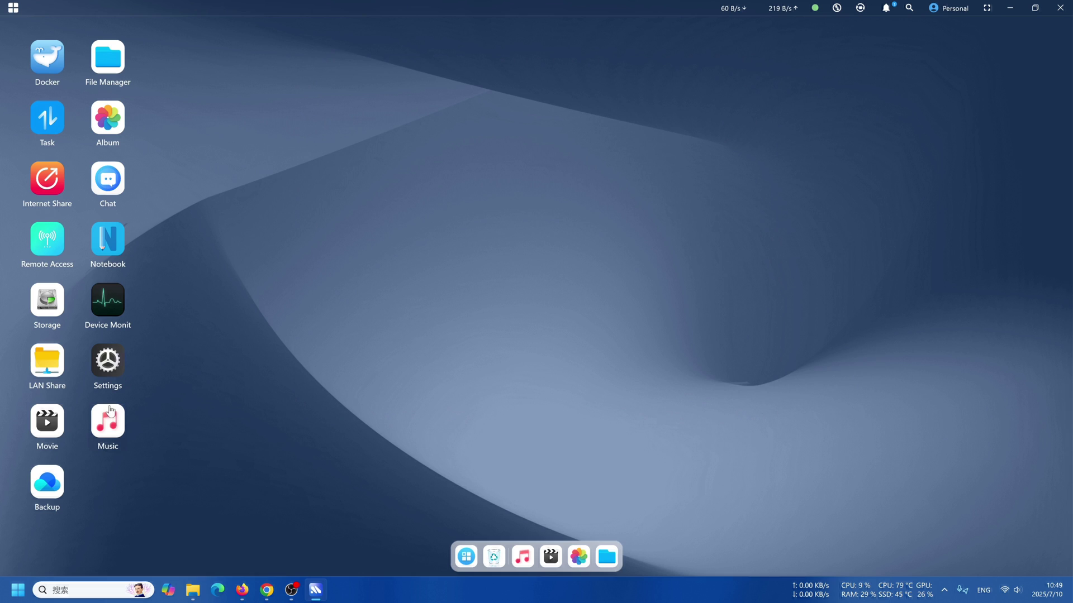
- Browse the media center's Recent, TV, Anime and Documentary categories, then close it
{"action": "left_click", "coordinate": [45, 425]}
{"action": "left_click", "coordinate": [277, 66]}
{"action": "left_click", "coordinate": [363, 68]}
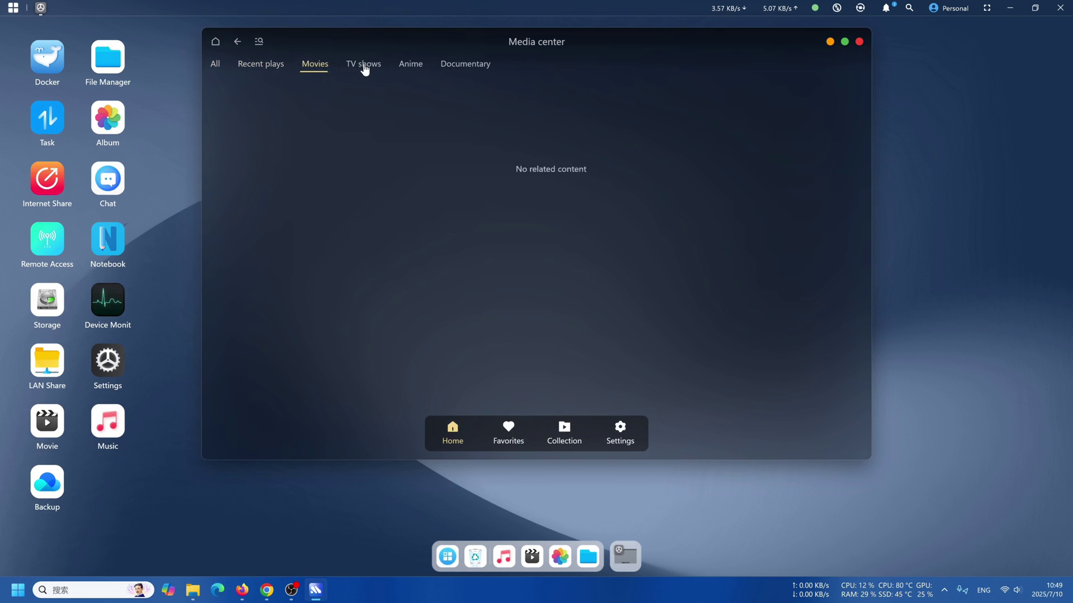
{"action": "left_click", "coordinate": [406, 66]}
{"action": "left_click", "coordinate": [465, 64]}
{"action": "left_click", "coordinate": [859, 42]}
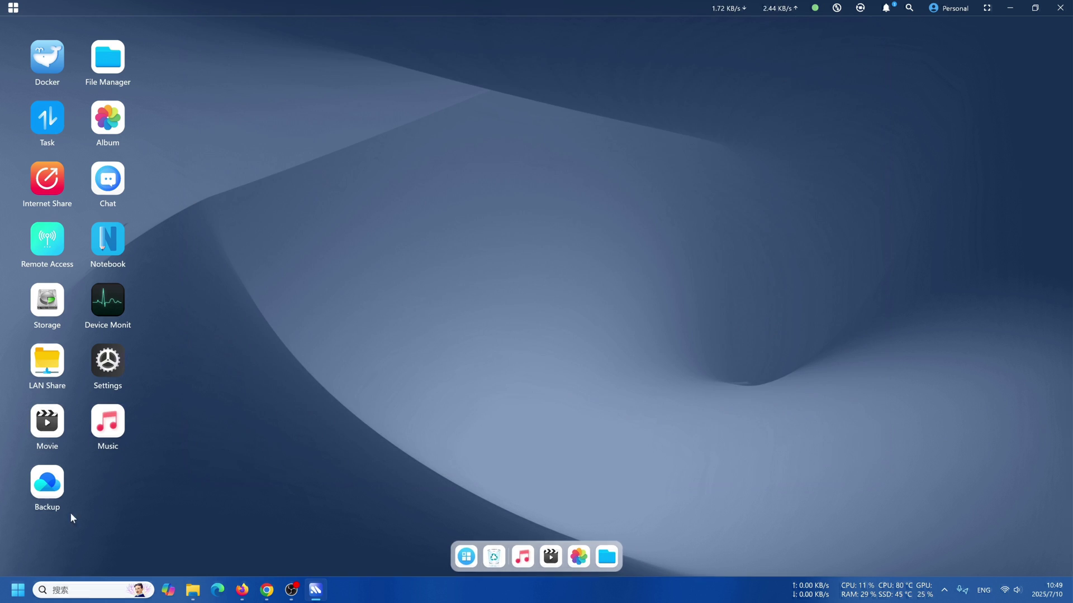
- Open Music and Backup, begin a new backup task, then close all open apps
{"action": "left_click", "coordinate": [118, 426]}
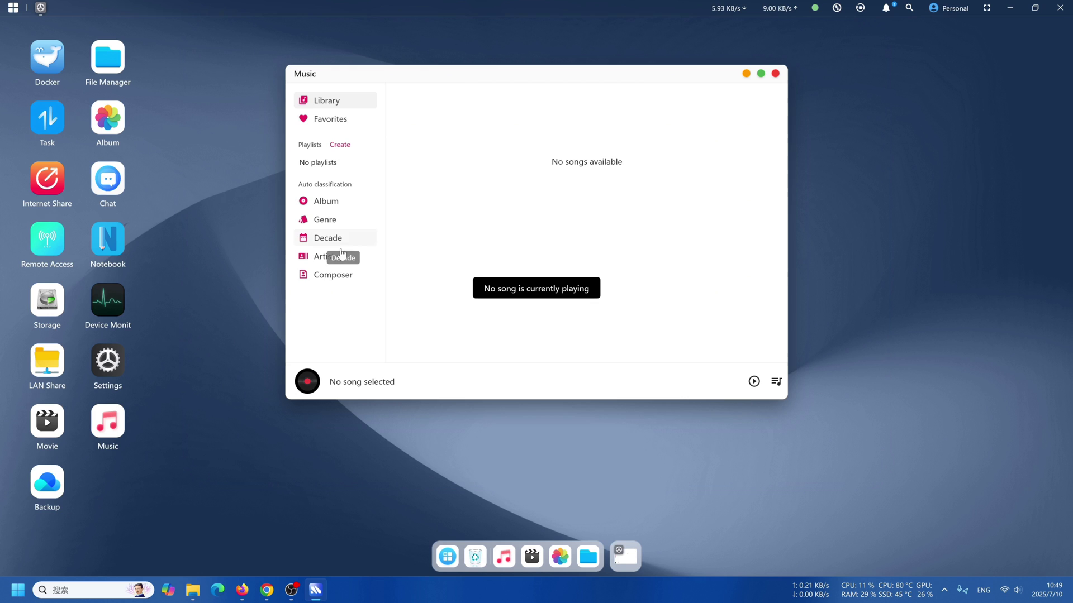
{"action": "left_click", "coordinate": [47, 490]}
{"action": "left_click", "coordinate": [650, 231]}
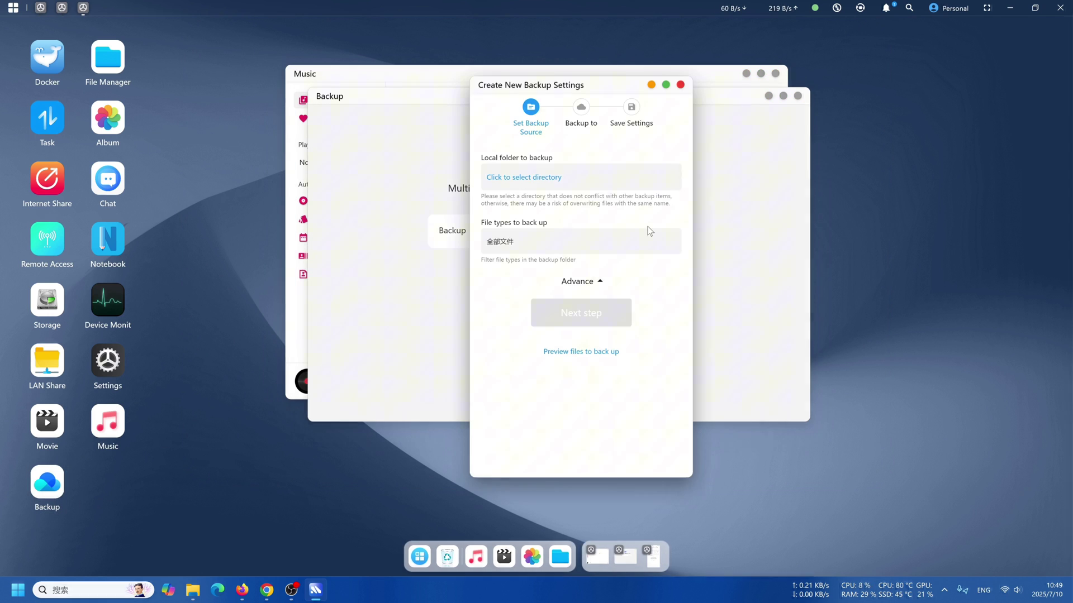
{"action": "left_click", "coordinate": [680, 85]}
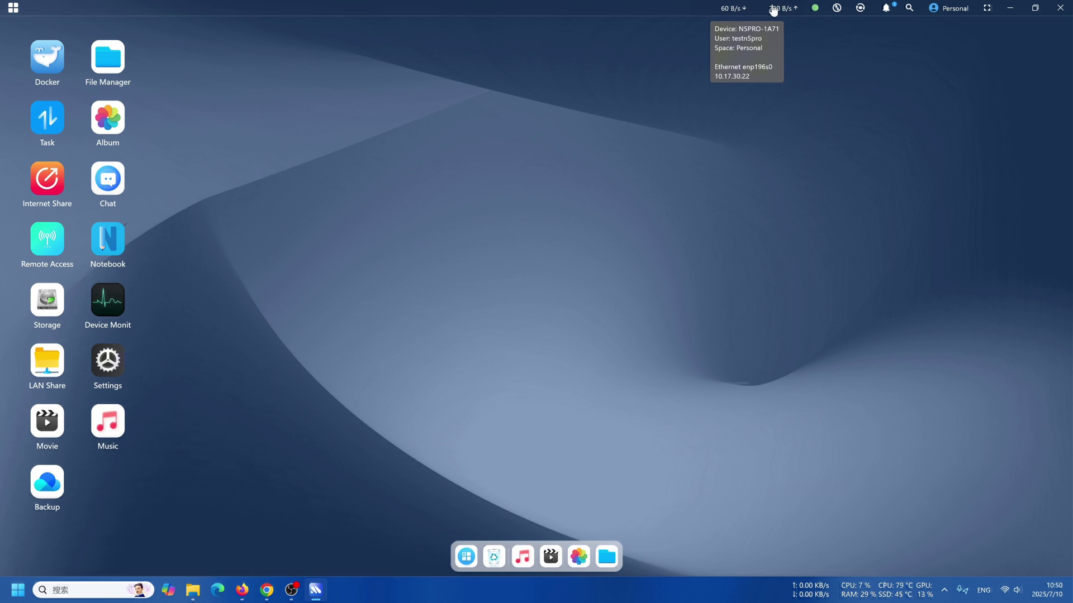
- Open and close Remote Access, Task Center, Notifications and the account menu
{"action": "left_click", "coordinate": [815, 9]}
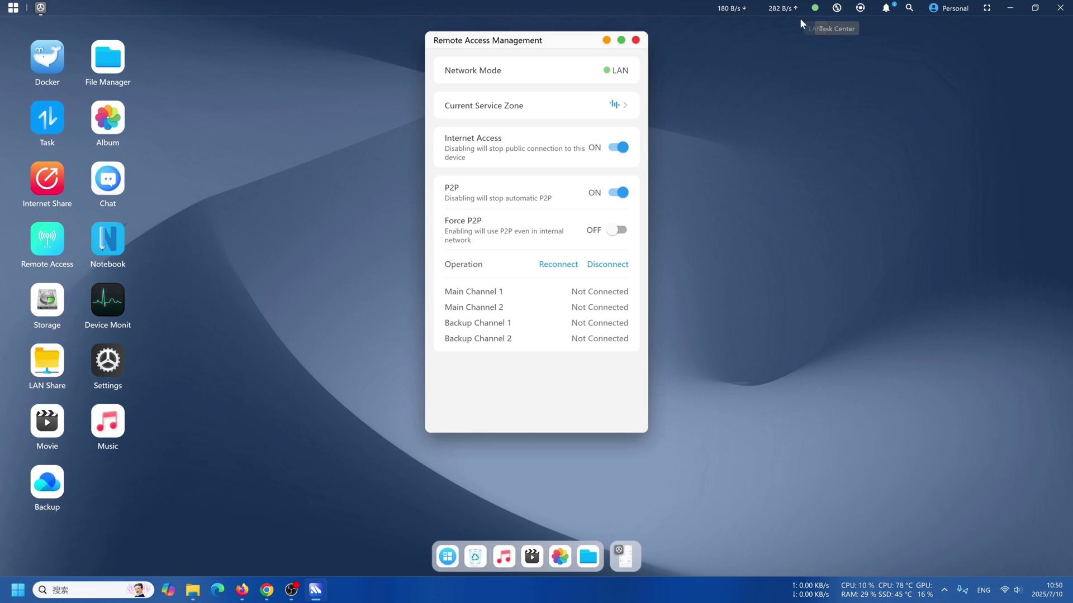
{"action": "left_click", "coordinate": [637, 41]}
{"action": "left_click", "coordinate": [837, 9]}
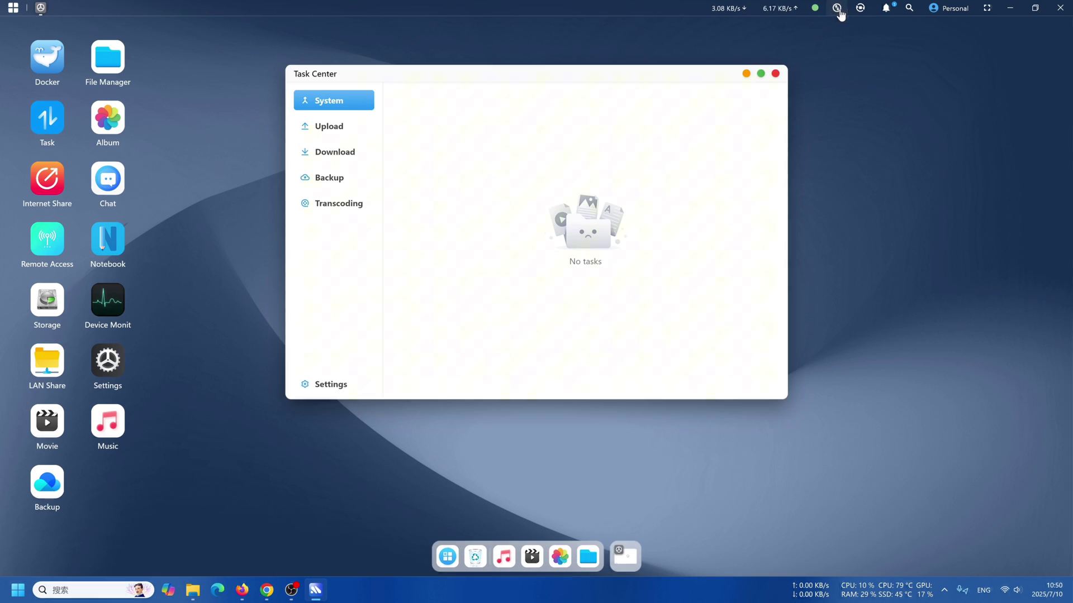
{"action": "left_click", "coordinate": [775, 75]}
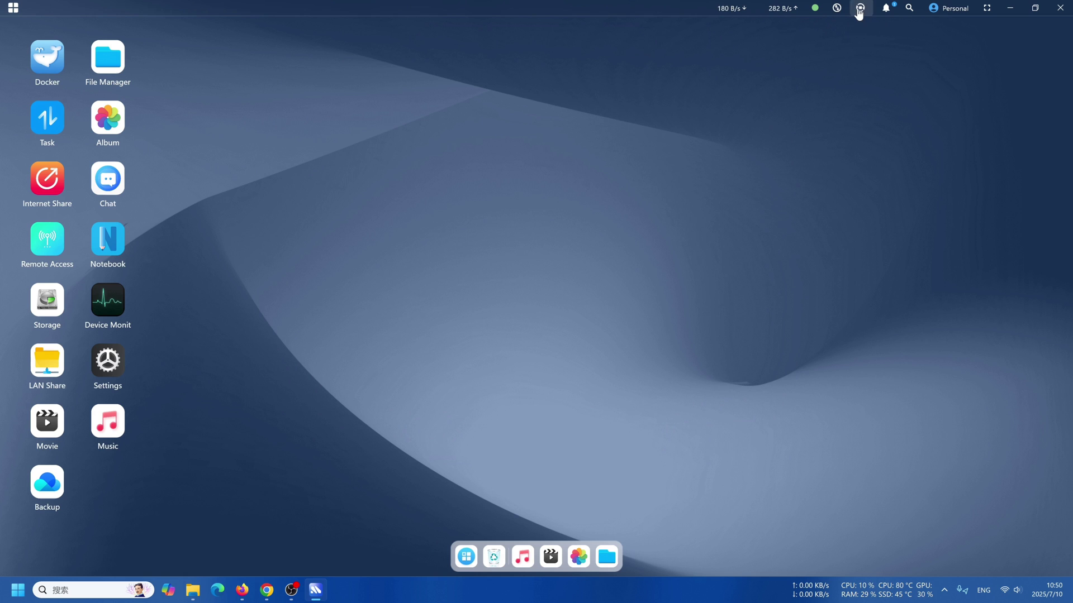
{"action": "left_click", "coordinate": [885, 9]}
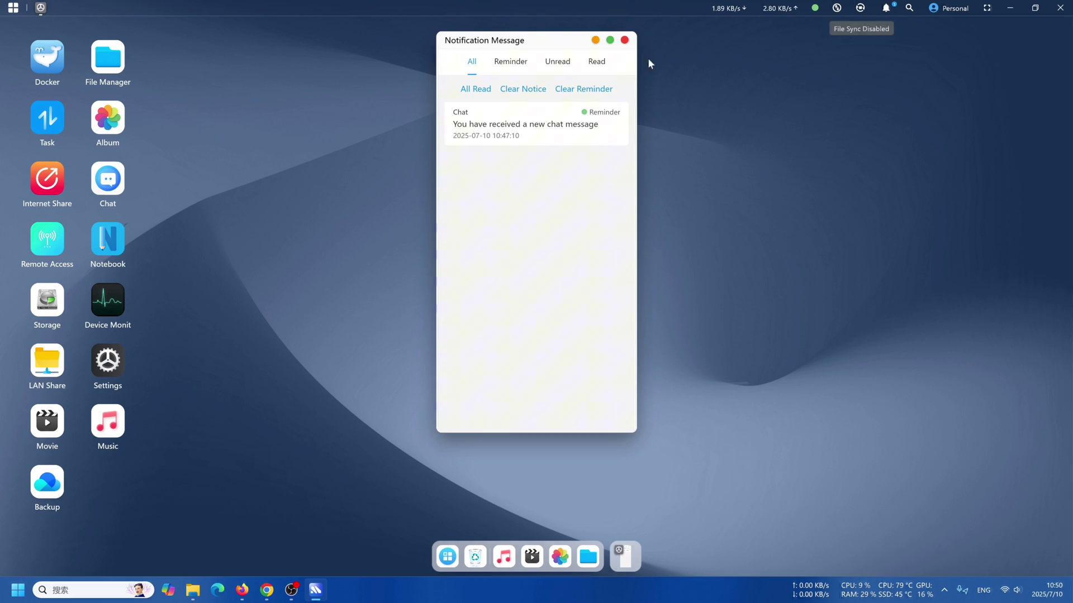
{"action": "left_click", "coordinate": [624, 40]}
{"action": "left_click", "coordinate": [950, 8]}
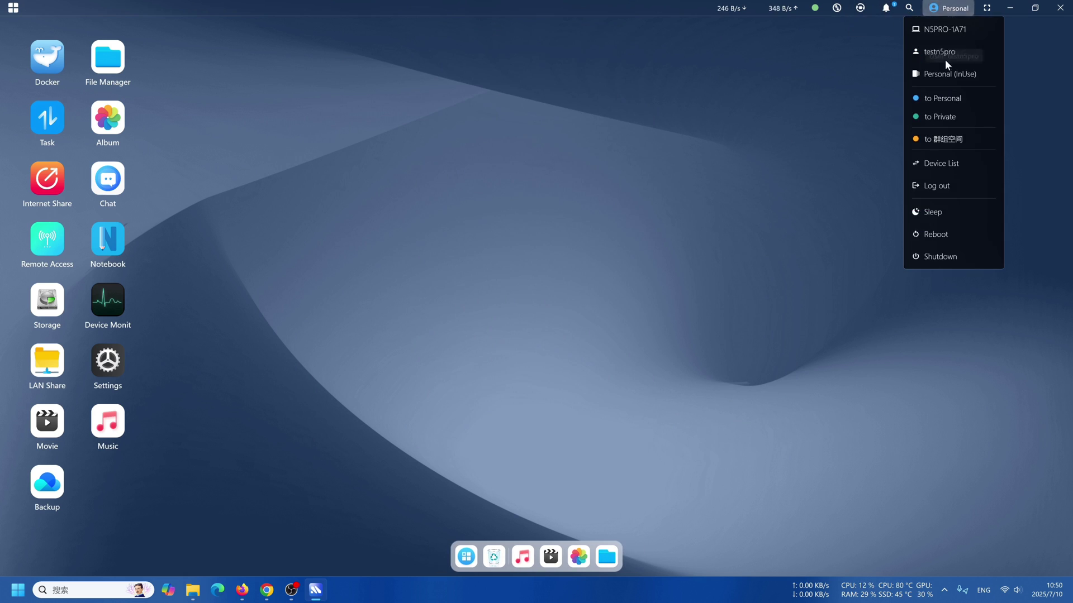
{"action": "left_click", "coordinate": [665, 187]}
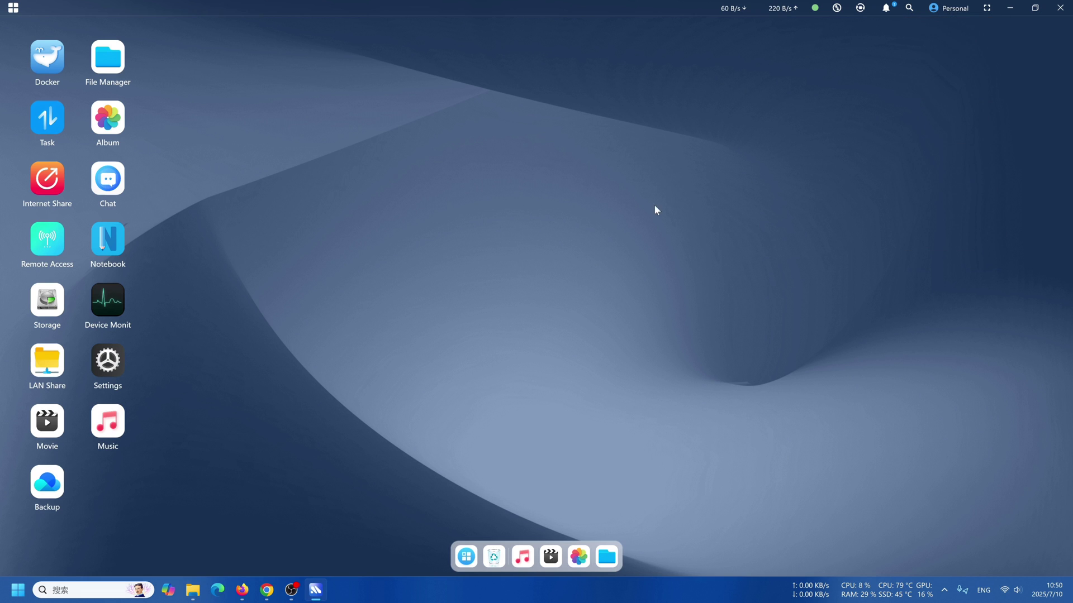
- Open the Password vault from the app grid, close it, and show the full grid again
{"action": "left_click", "coordinate": [467, 557]}
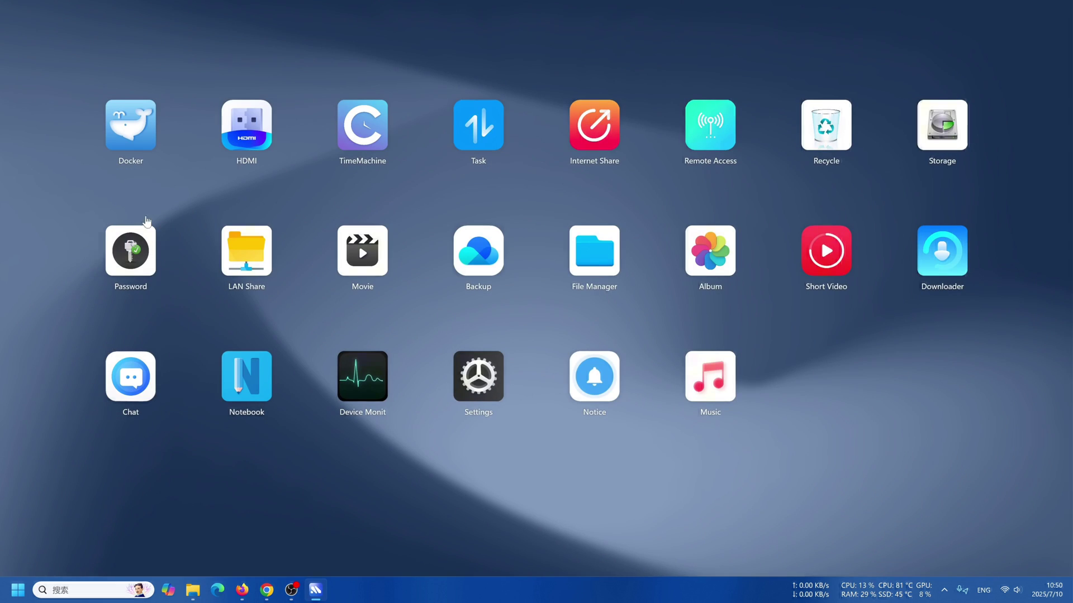
{"action": "left_click", "coordinate": [132, 252]}
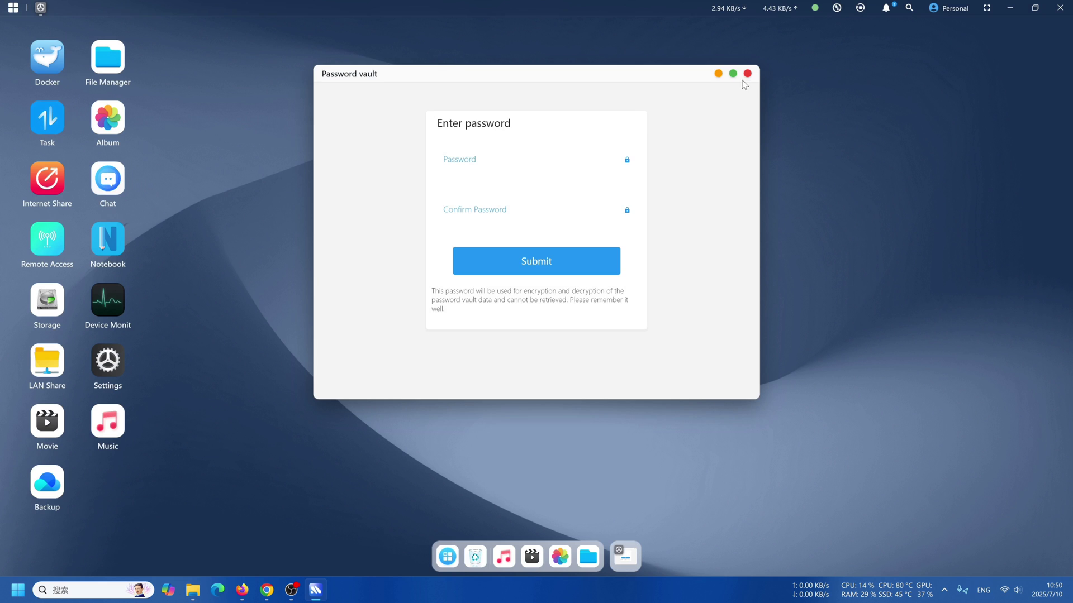
{"action": "left_click", "coordinate": [747, 74]}
{"action": "left_click", "coordinate": [466, 556]}
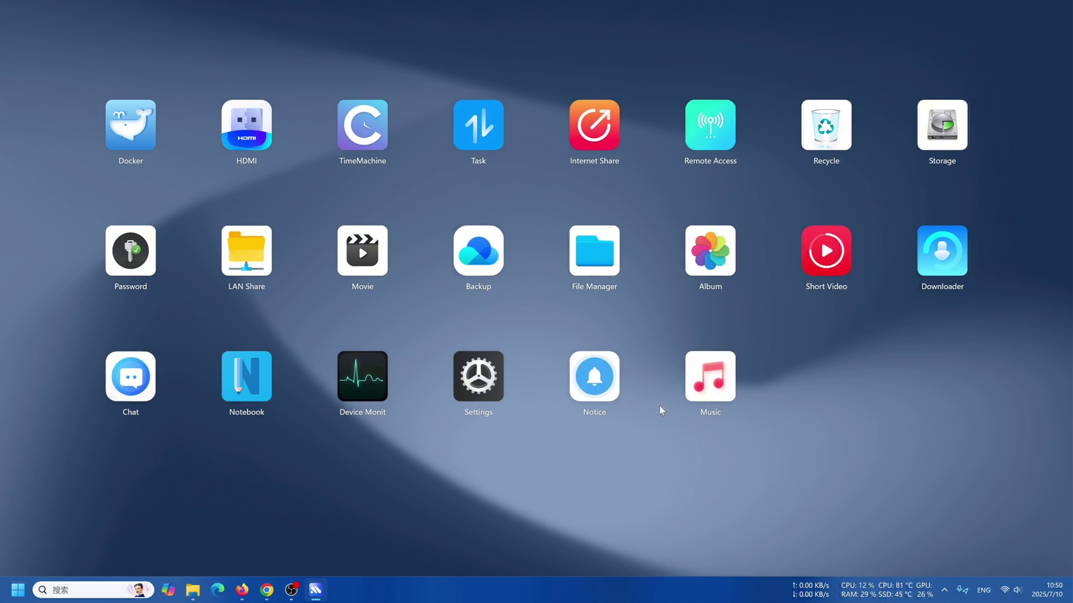